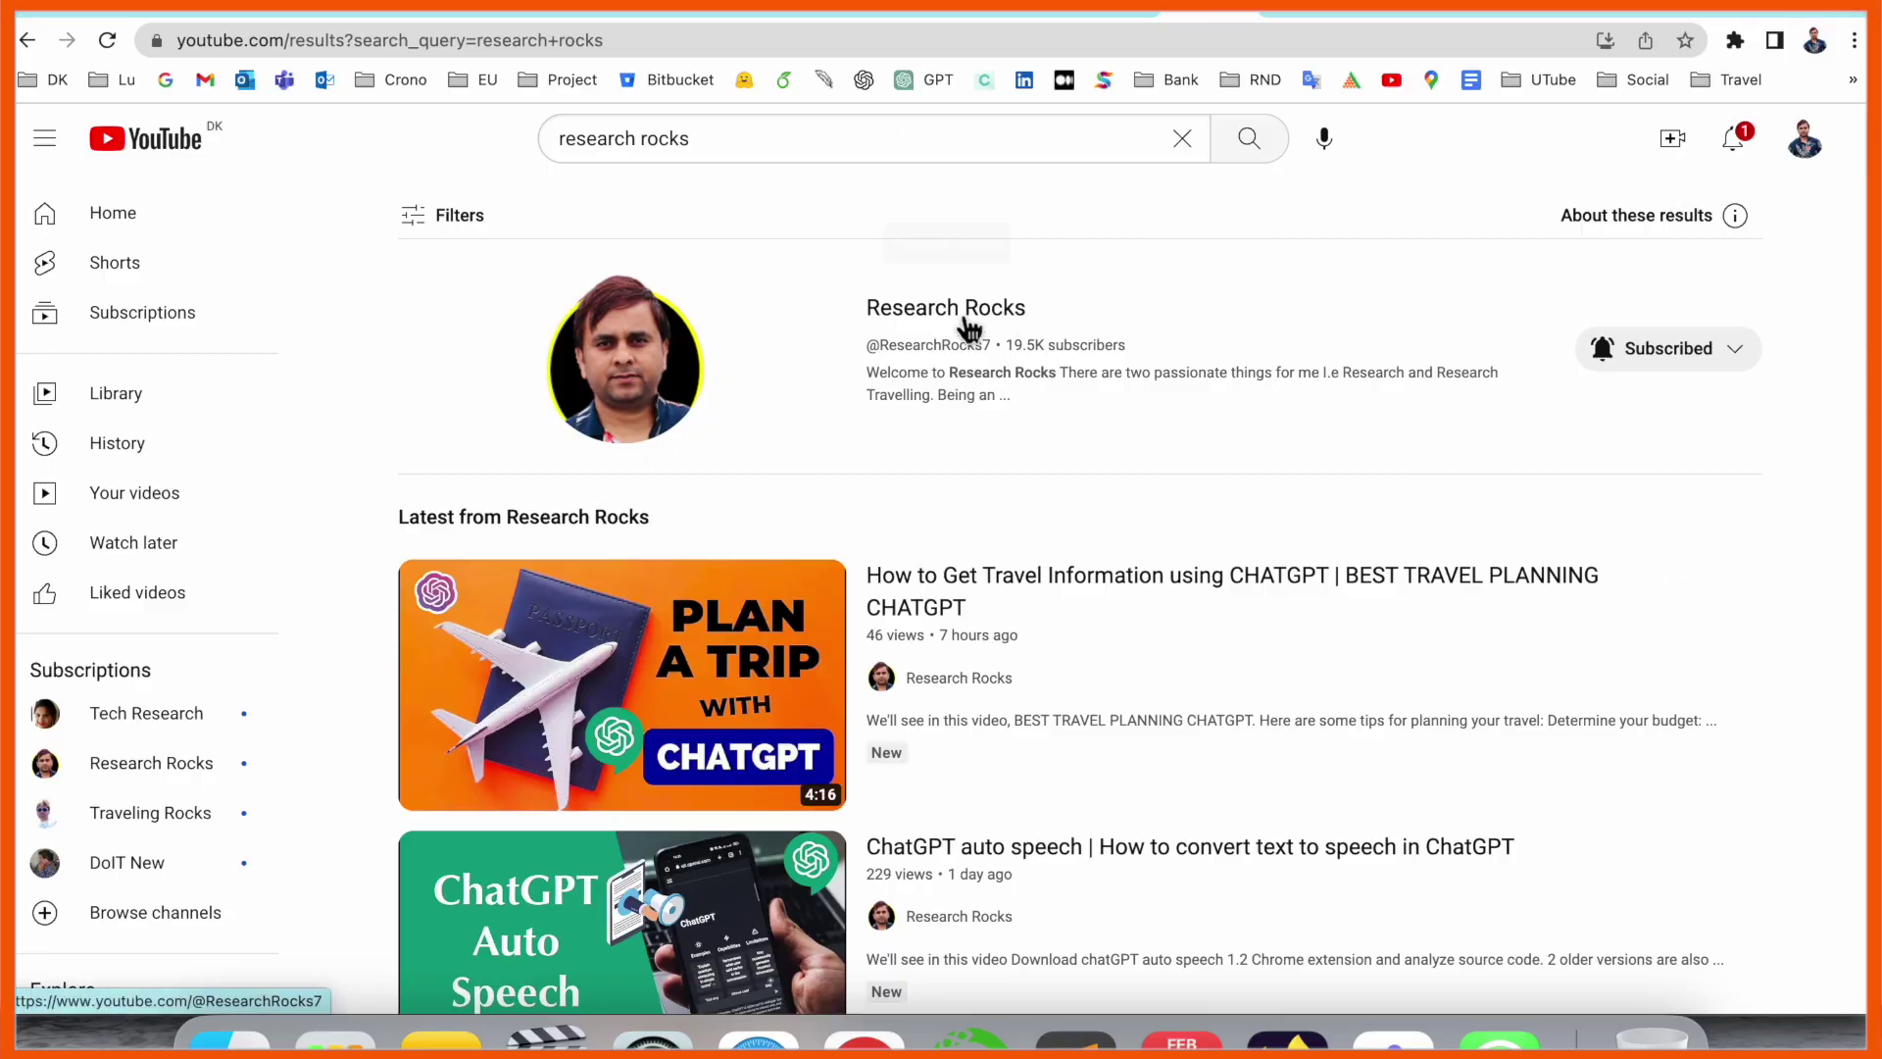
# - Open the Research Rocks YouTube channel page, then go to the ChatGPT site
pyautogui.click(947, 310)
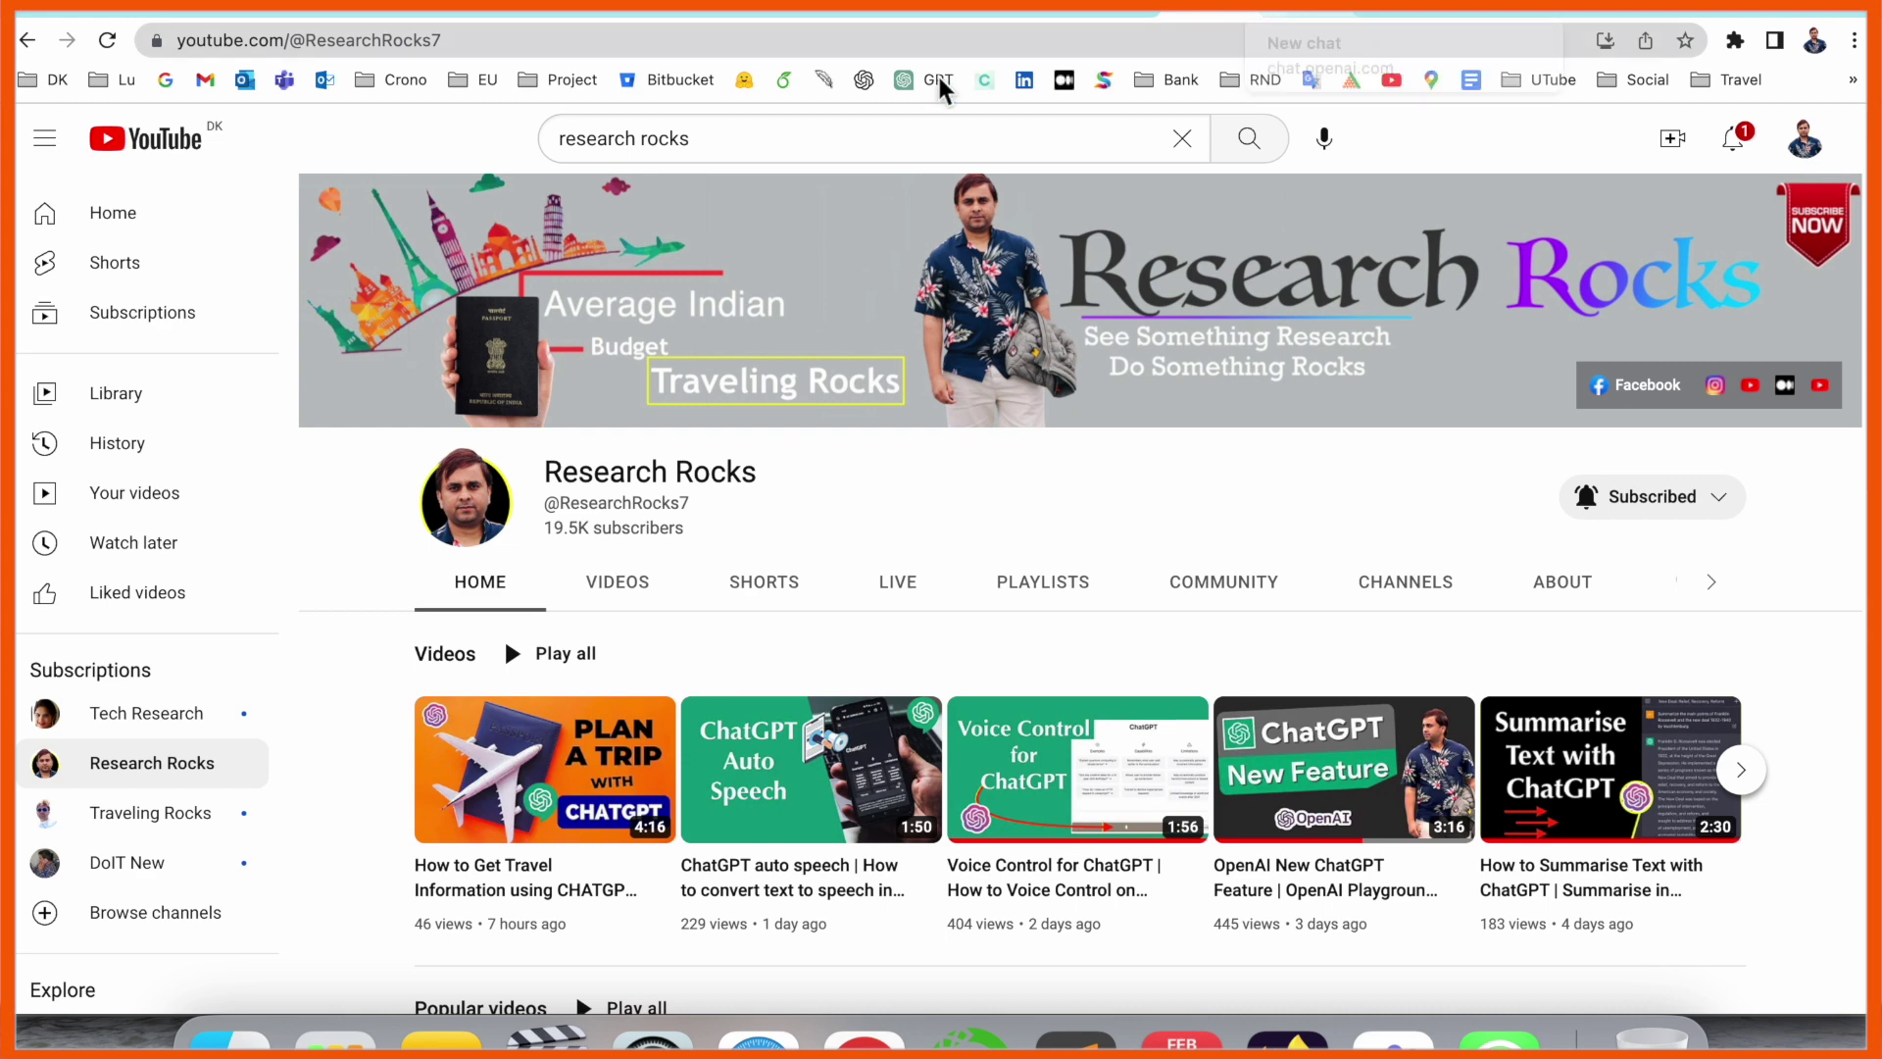
pyautogui.click(921, 80)
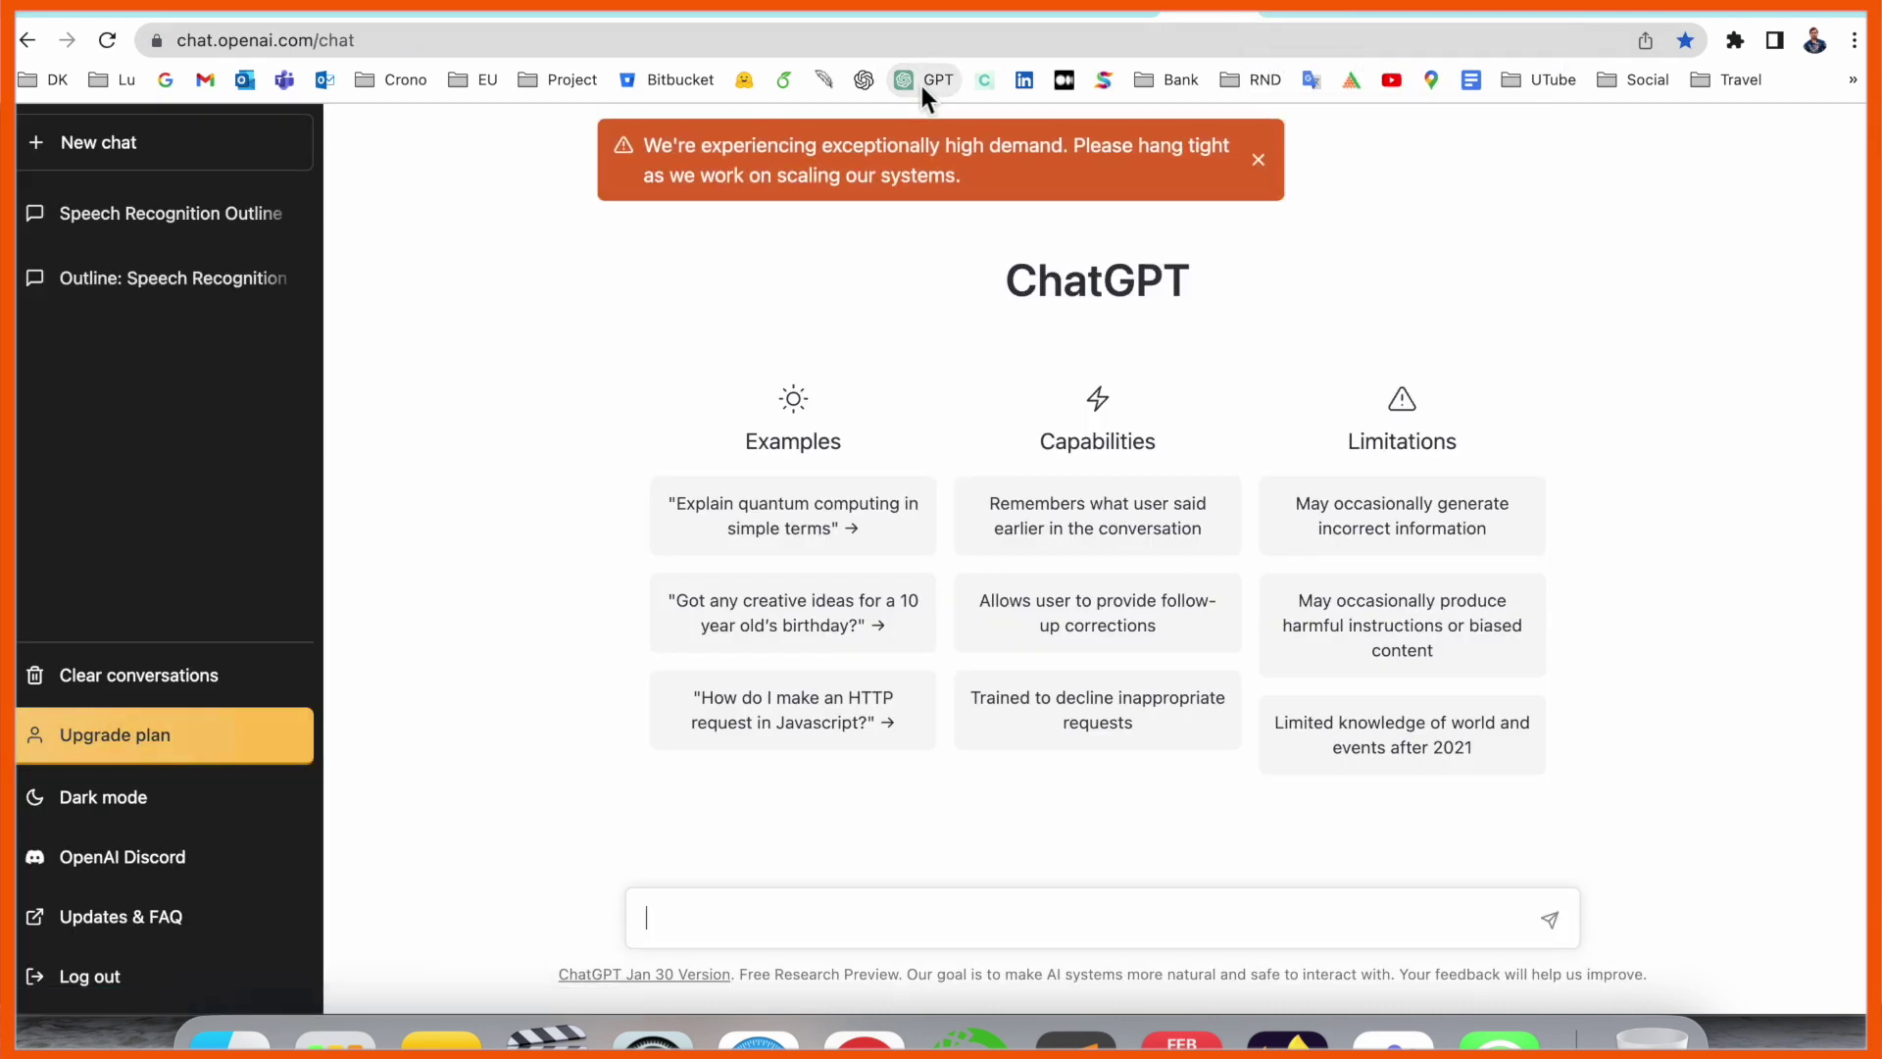
# - Dismiss the high-demand banner, ask 'what is a science', and highlight the fields listed
pyautogui.click(1259, 161)
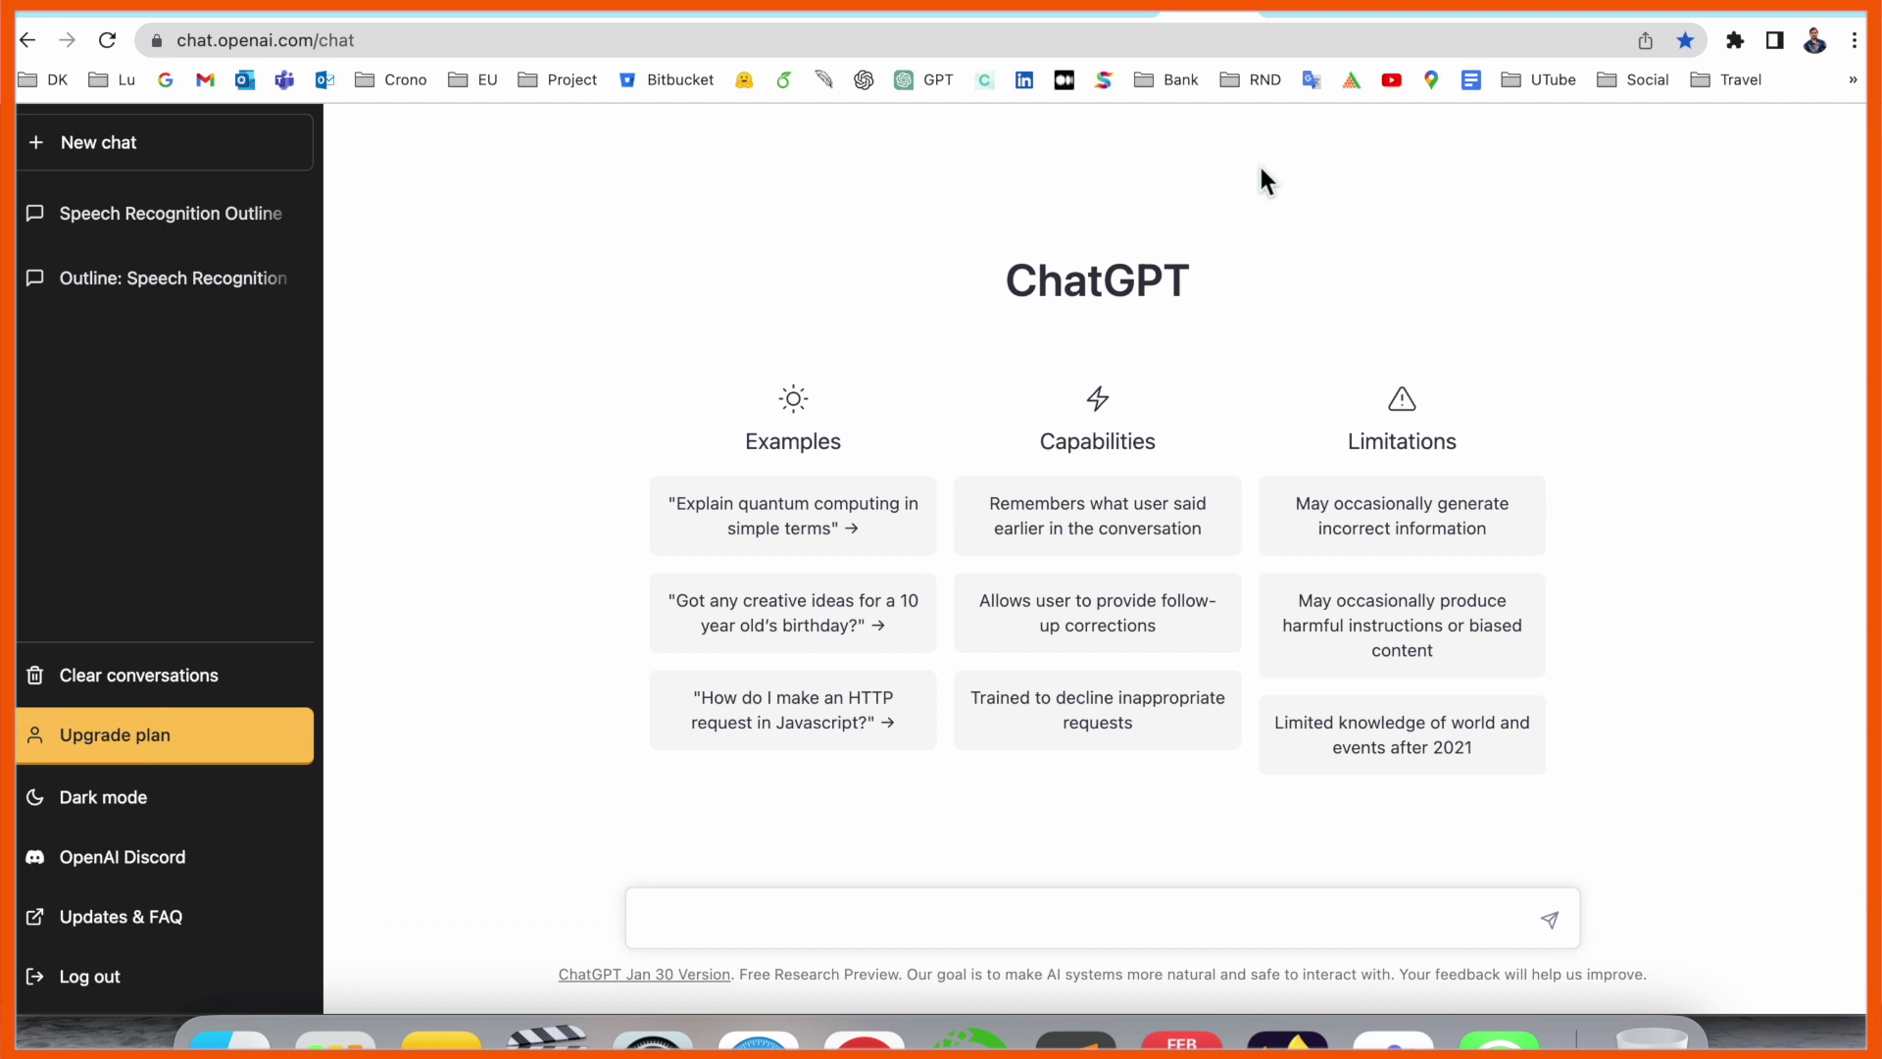
pyautogui.click(849, 917)
pyautogui.write('what is a science')
pyautogui.click(1550, 919)
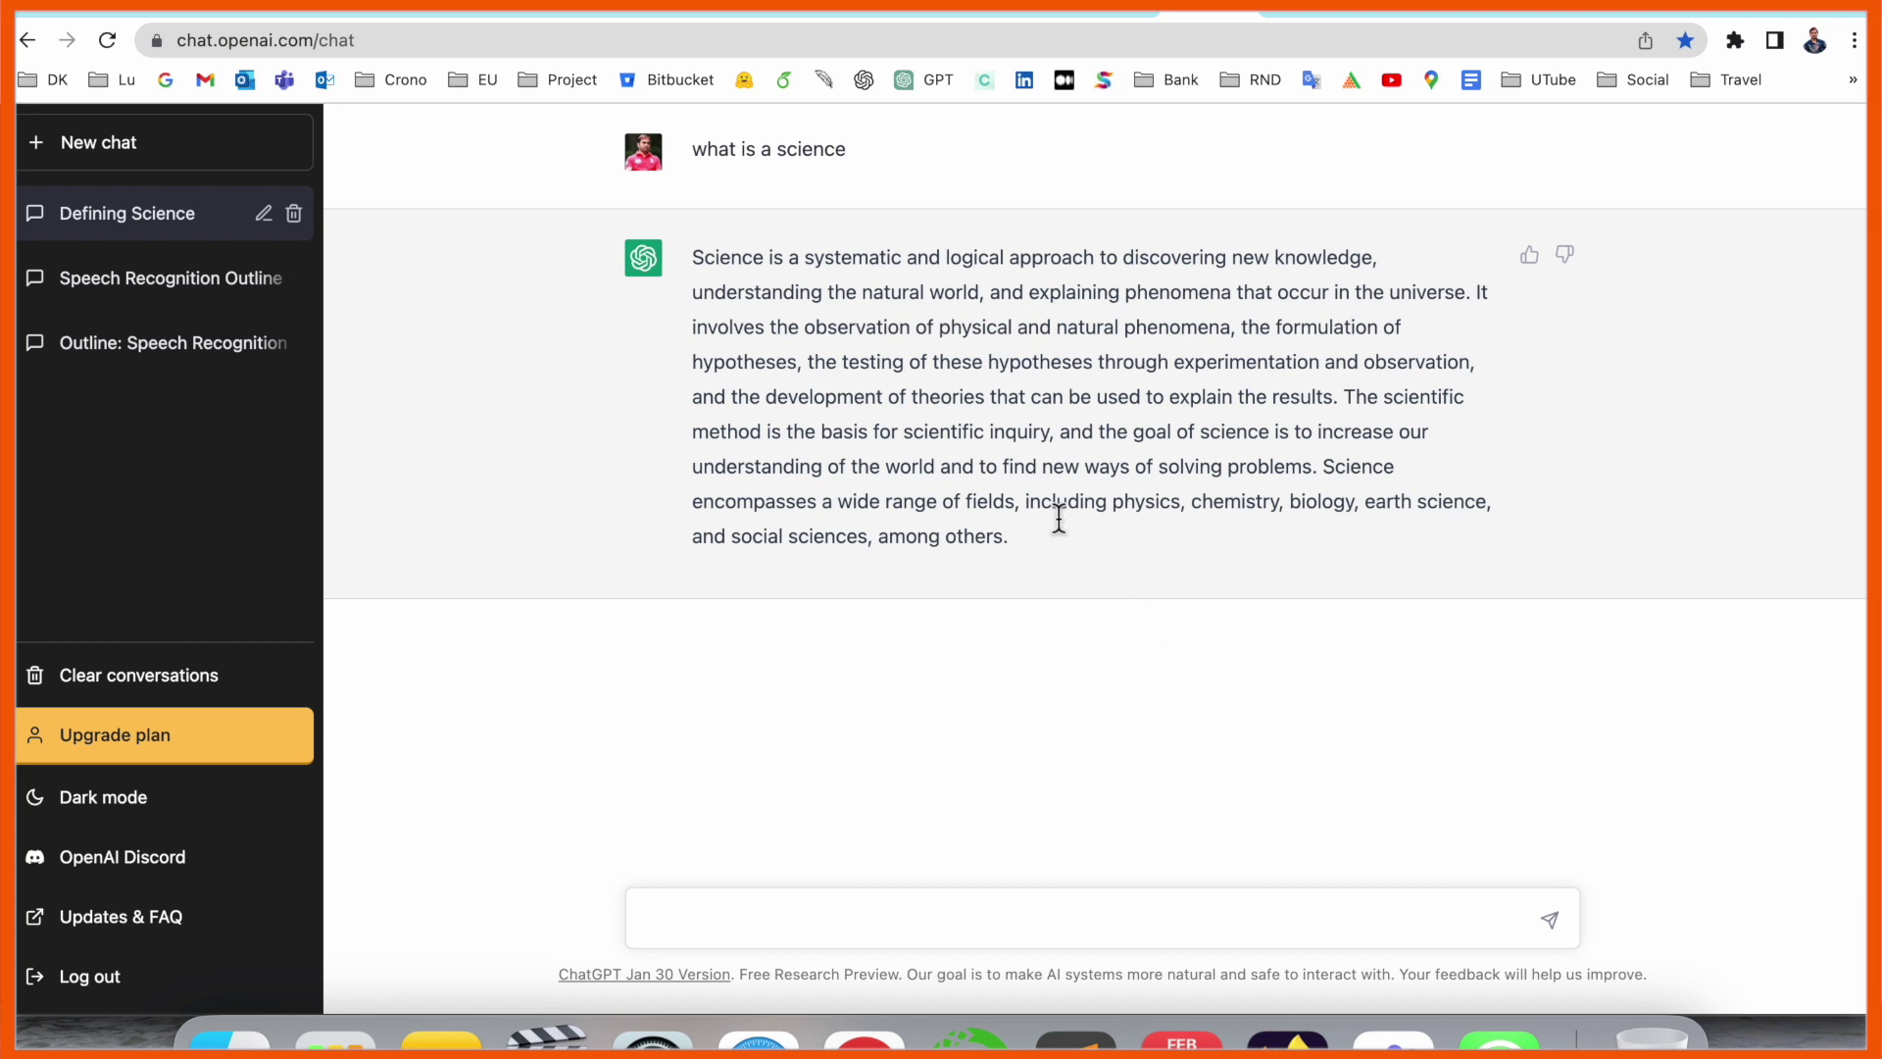
pyautogui.moveTo(1028, 502); pyautogui.dragTo(1055, 555)
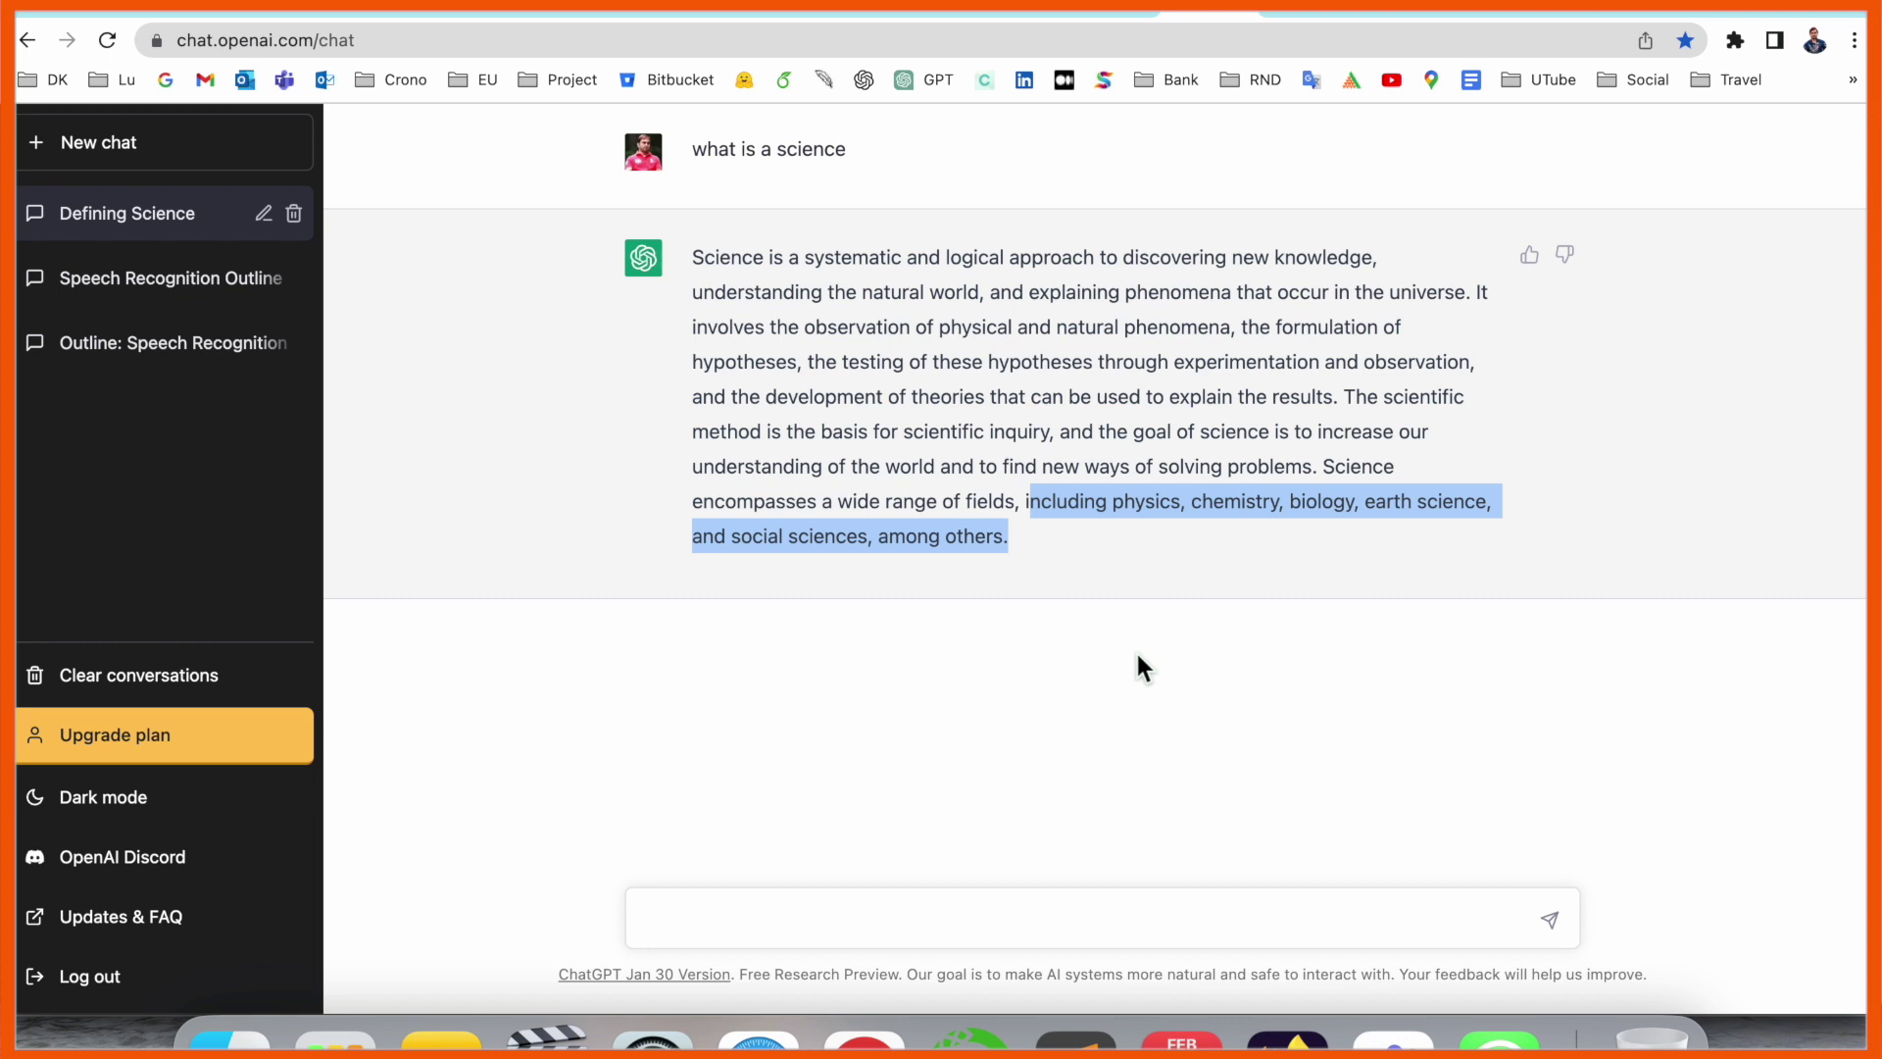
pyautogui.click(894, 927)
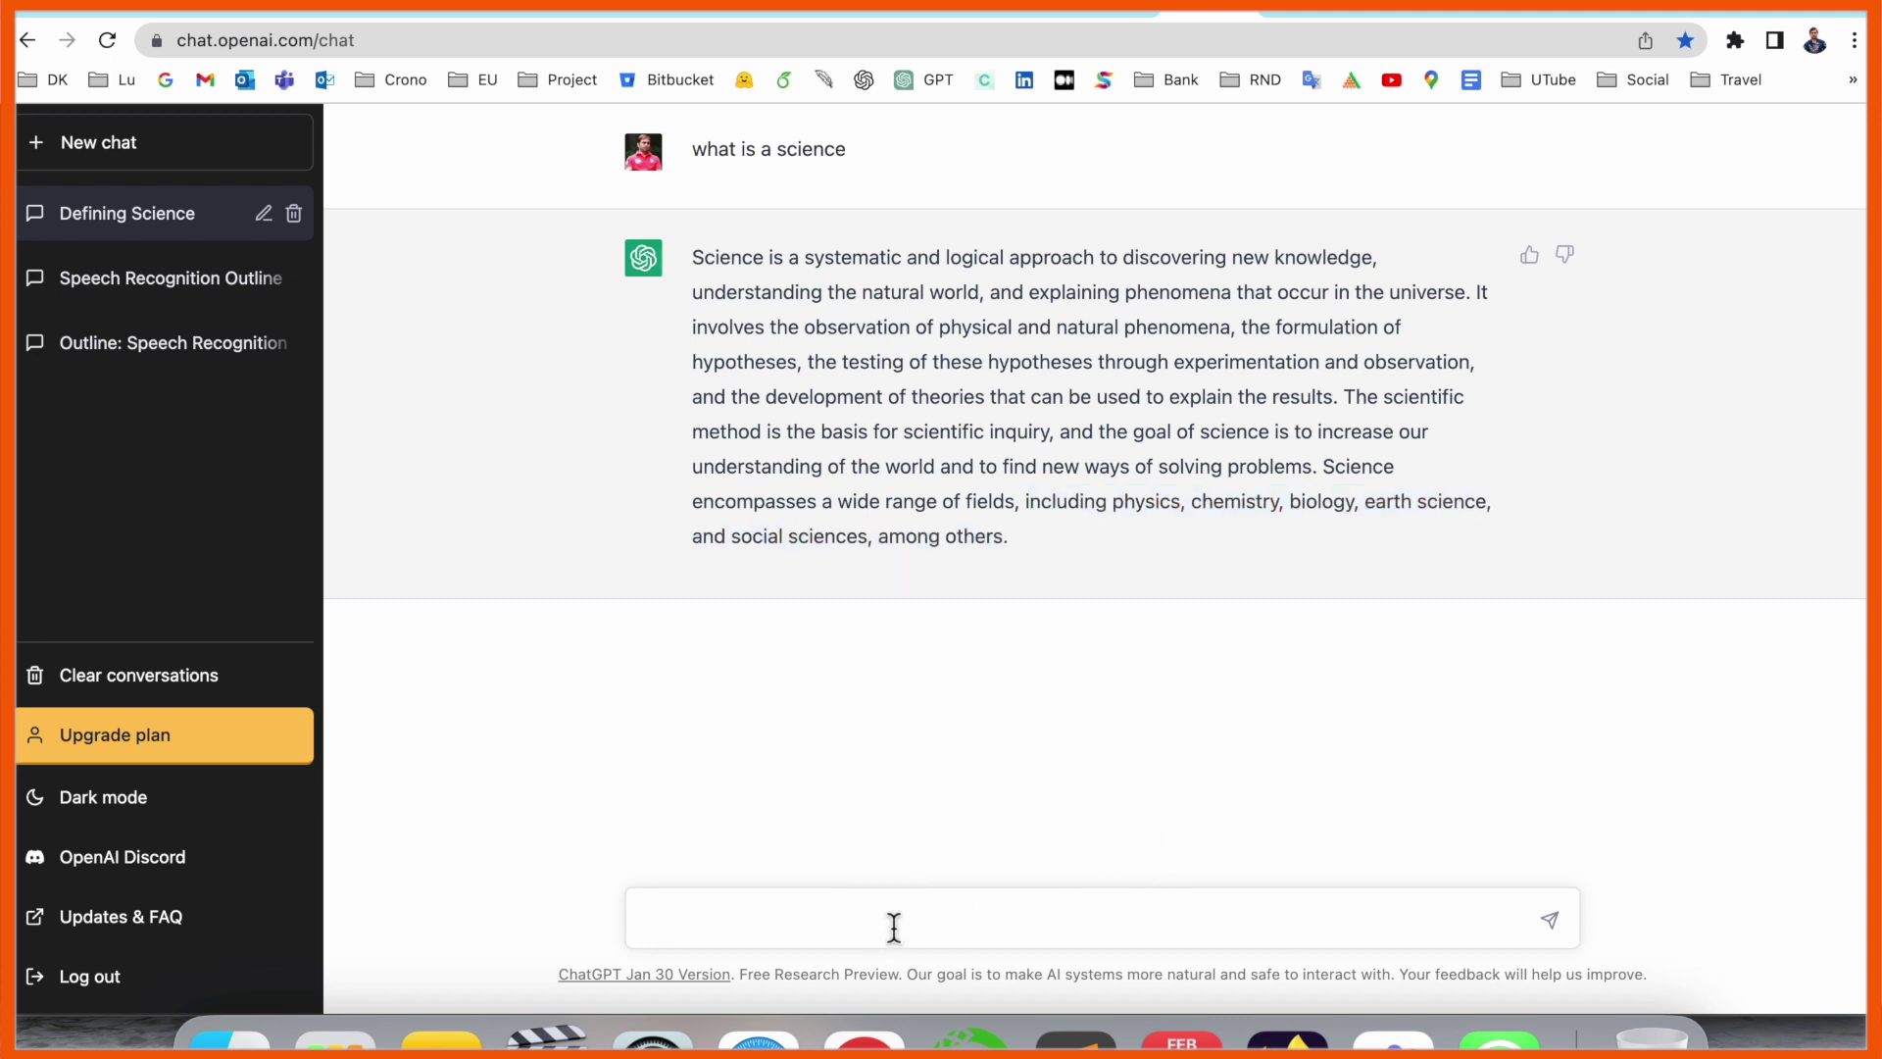
# - Reuse the previous prompt to send the follow-up question 'what is a art'
pyautogui.write('what is a science')
pyautogui.write('rt')
pyautogui.press('Return')
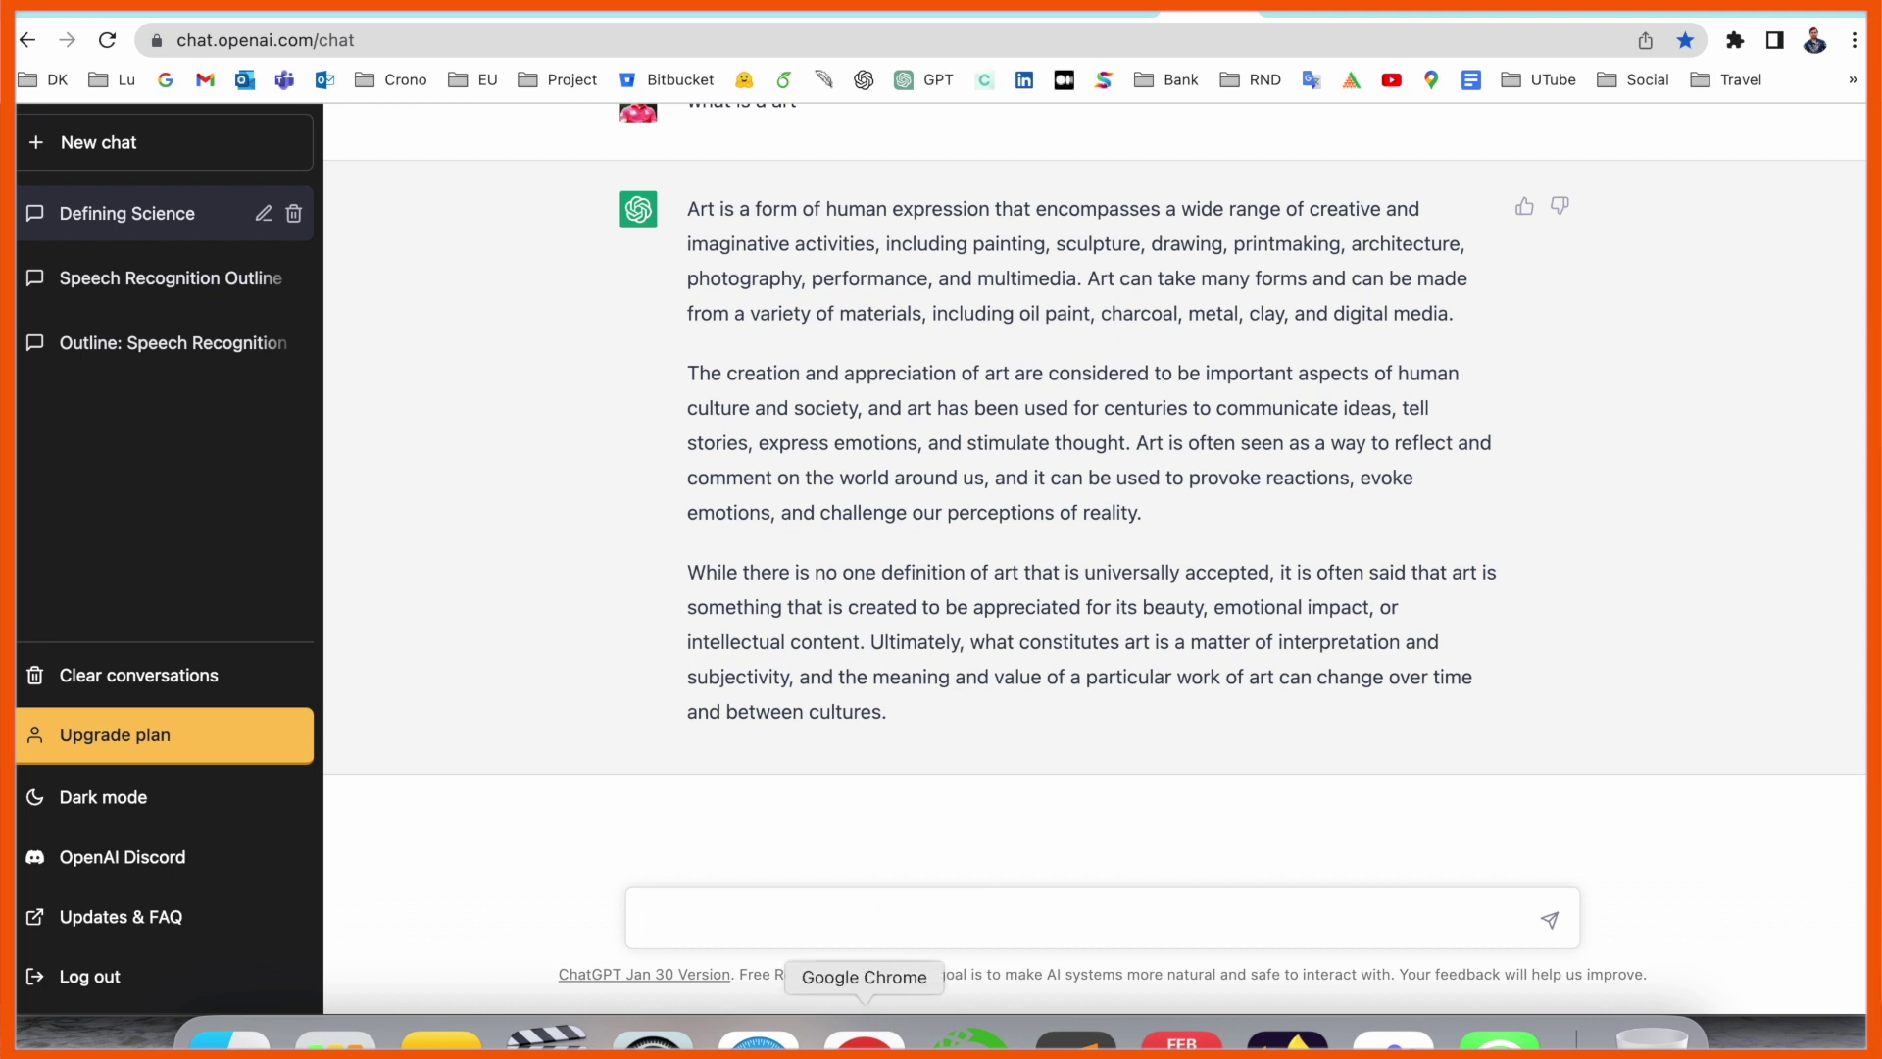
# - Send 'what is a commerce', then type the next question 'what is a Data science'
pyautogui.write('what is a commerce')
pyautogui.press('Return')
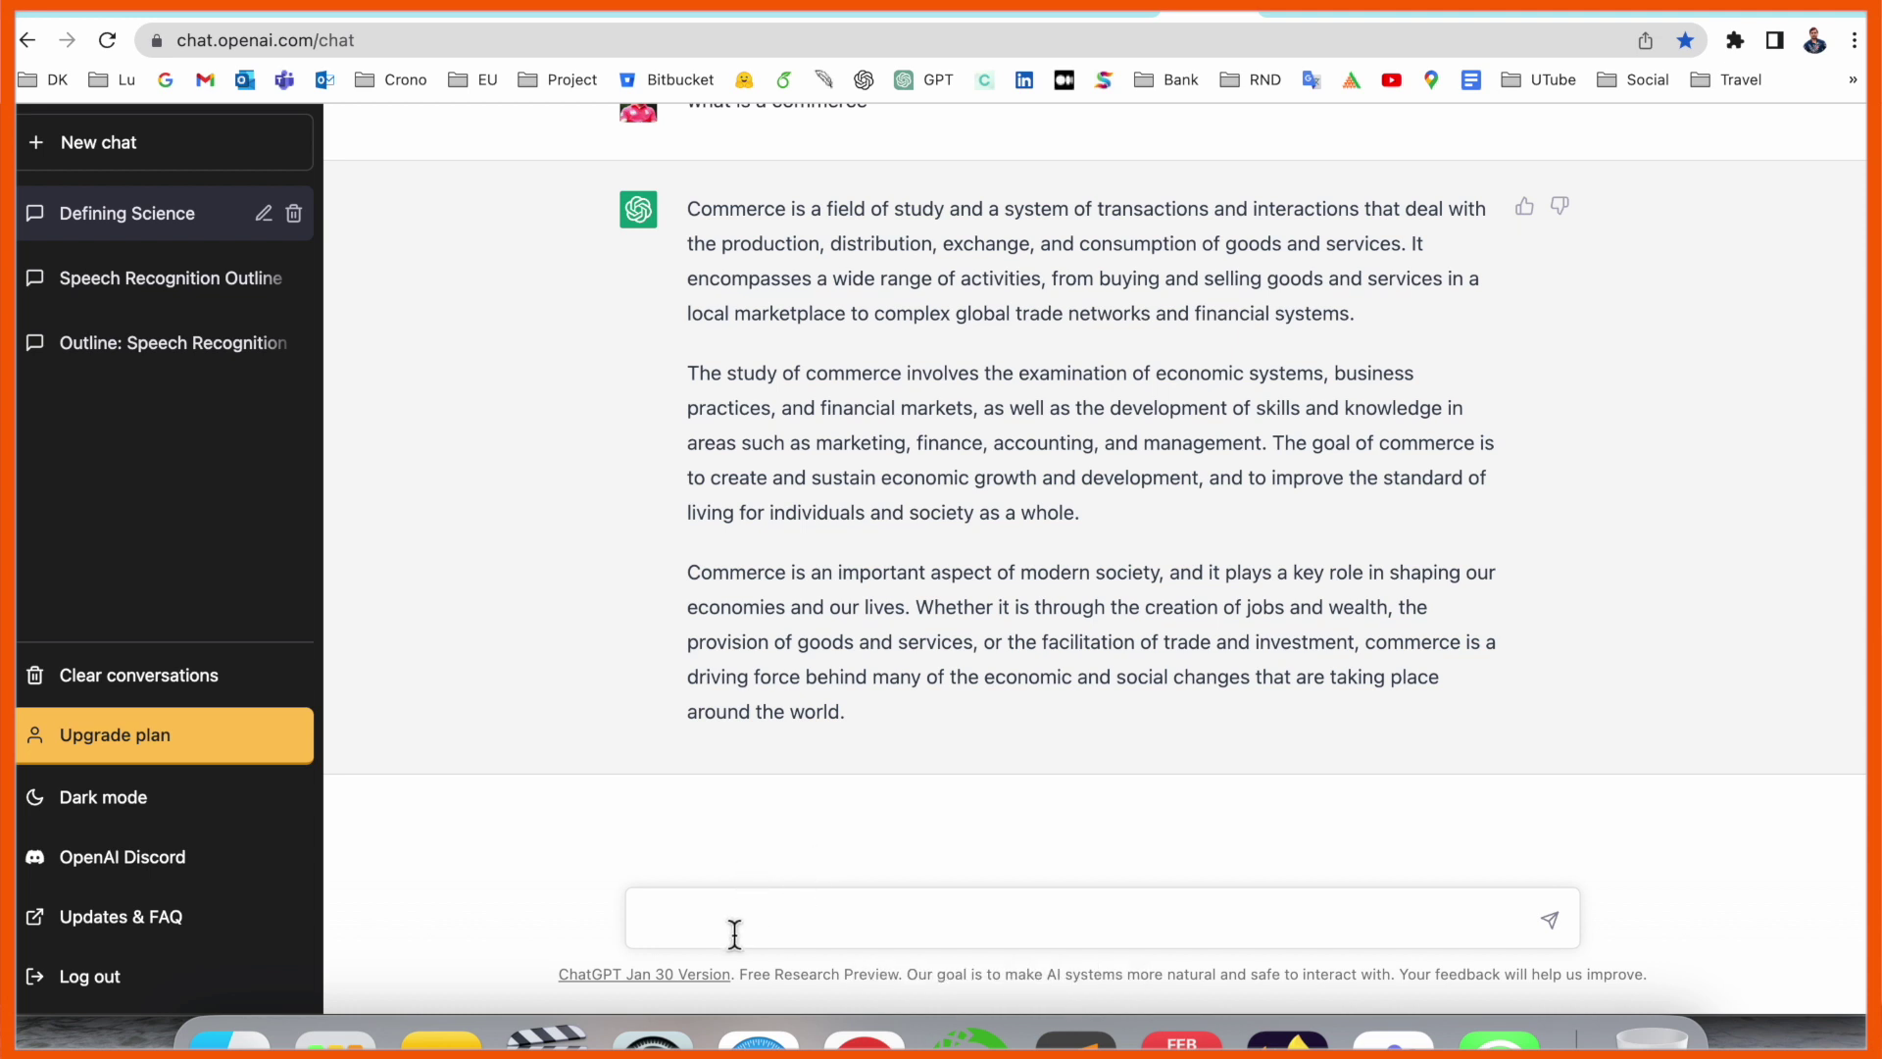
pyautogui.write('what is a Data science')
# - Send the data science question and scroll up through the conversation
pyautogui.press('Return')
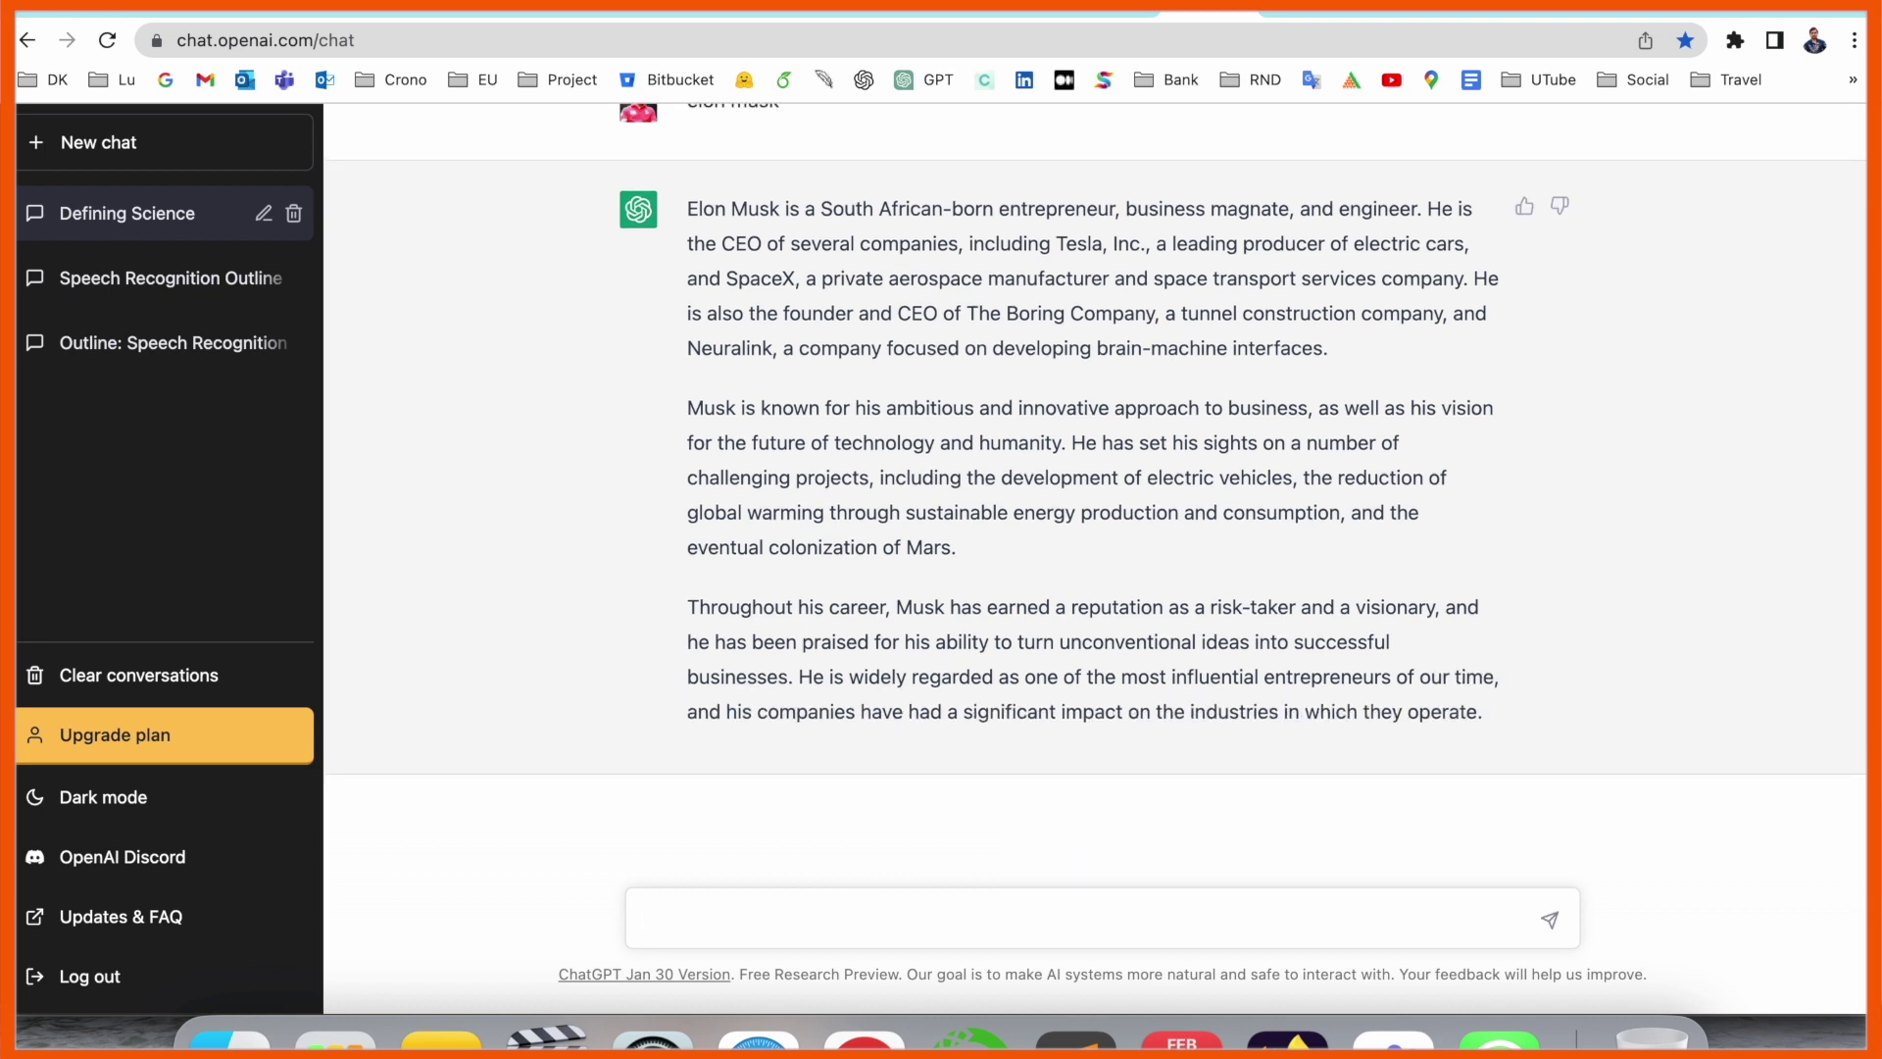
pyautogui.scroll(2, 1794, 675)
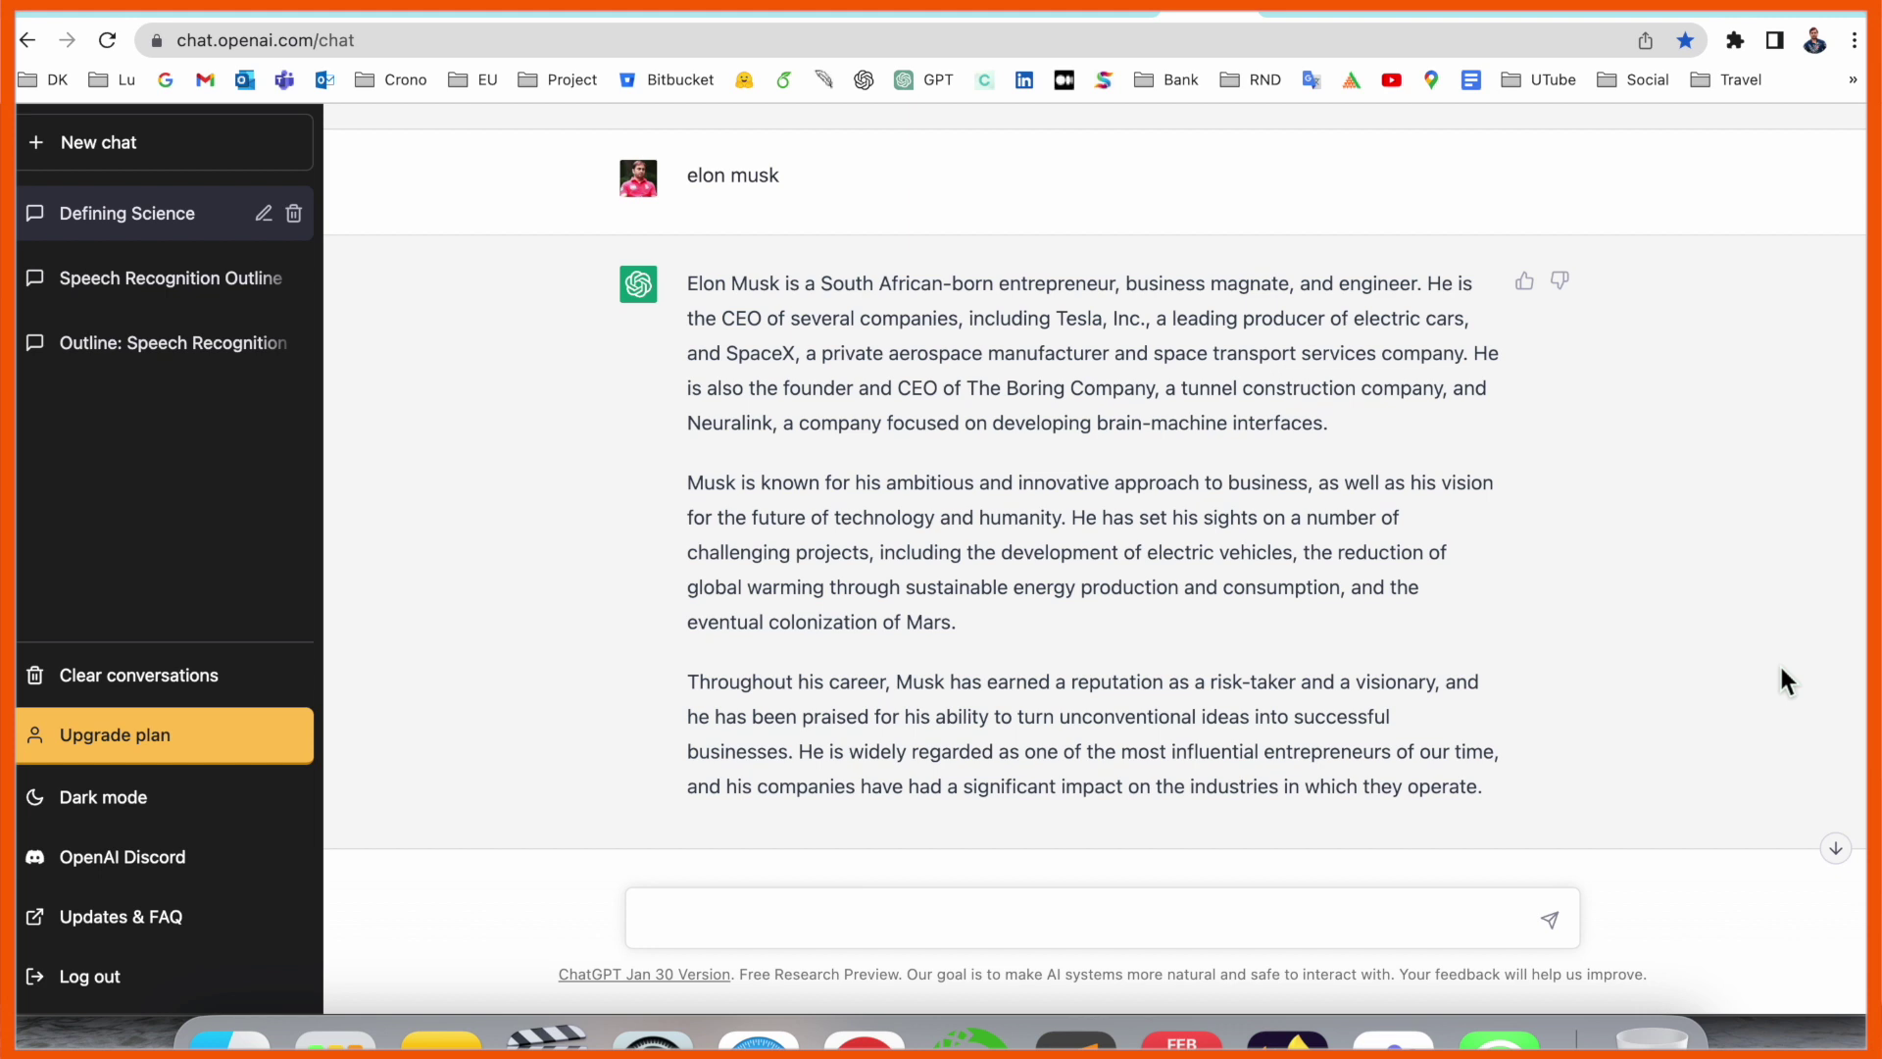
# - Send the question 'what is a computer science' to ChatGPT
pyautogui.write('what is a computer science')
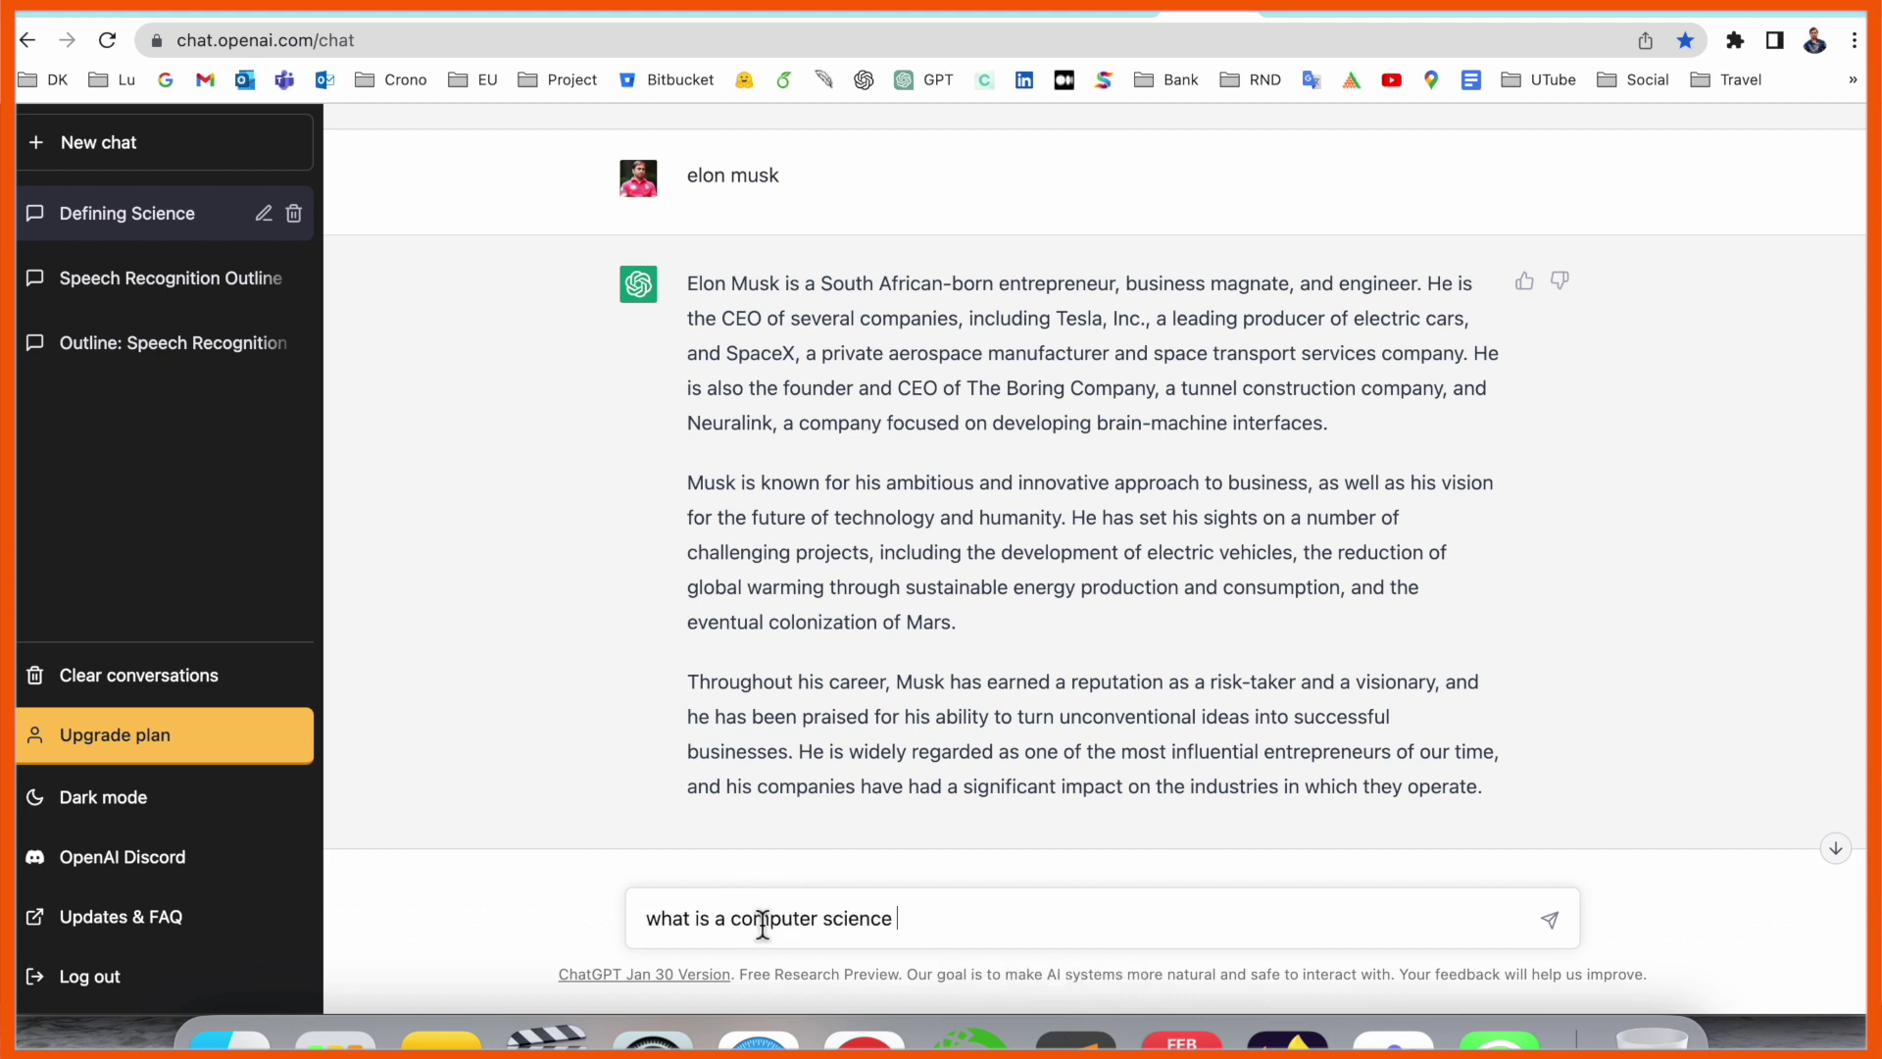
pyautogui.press('Return')
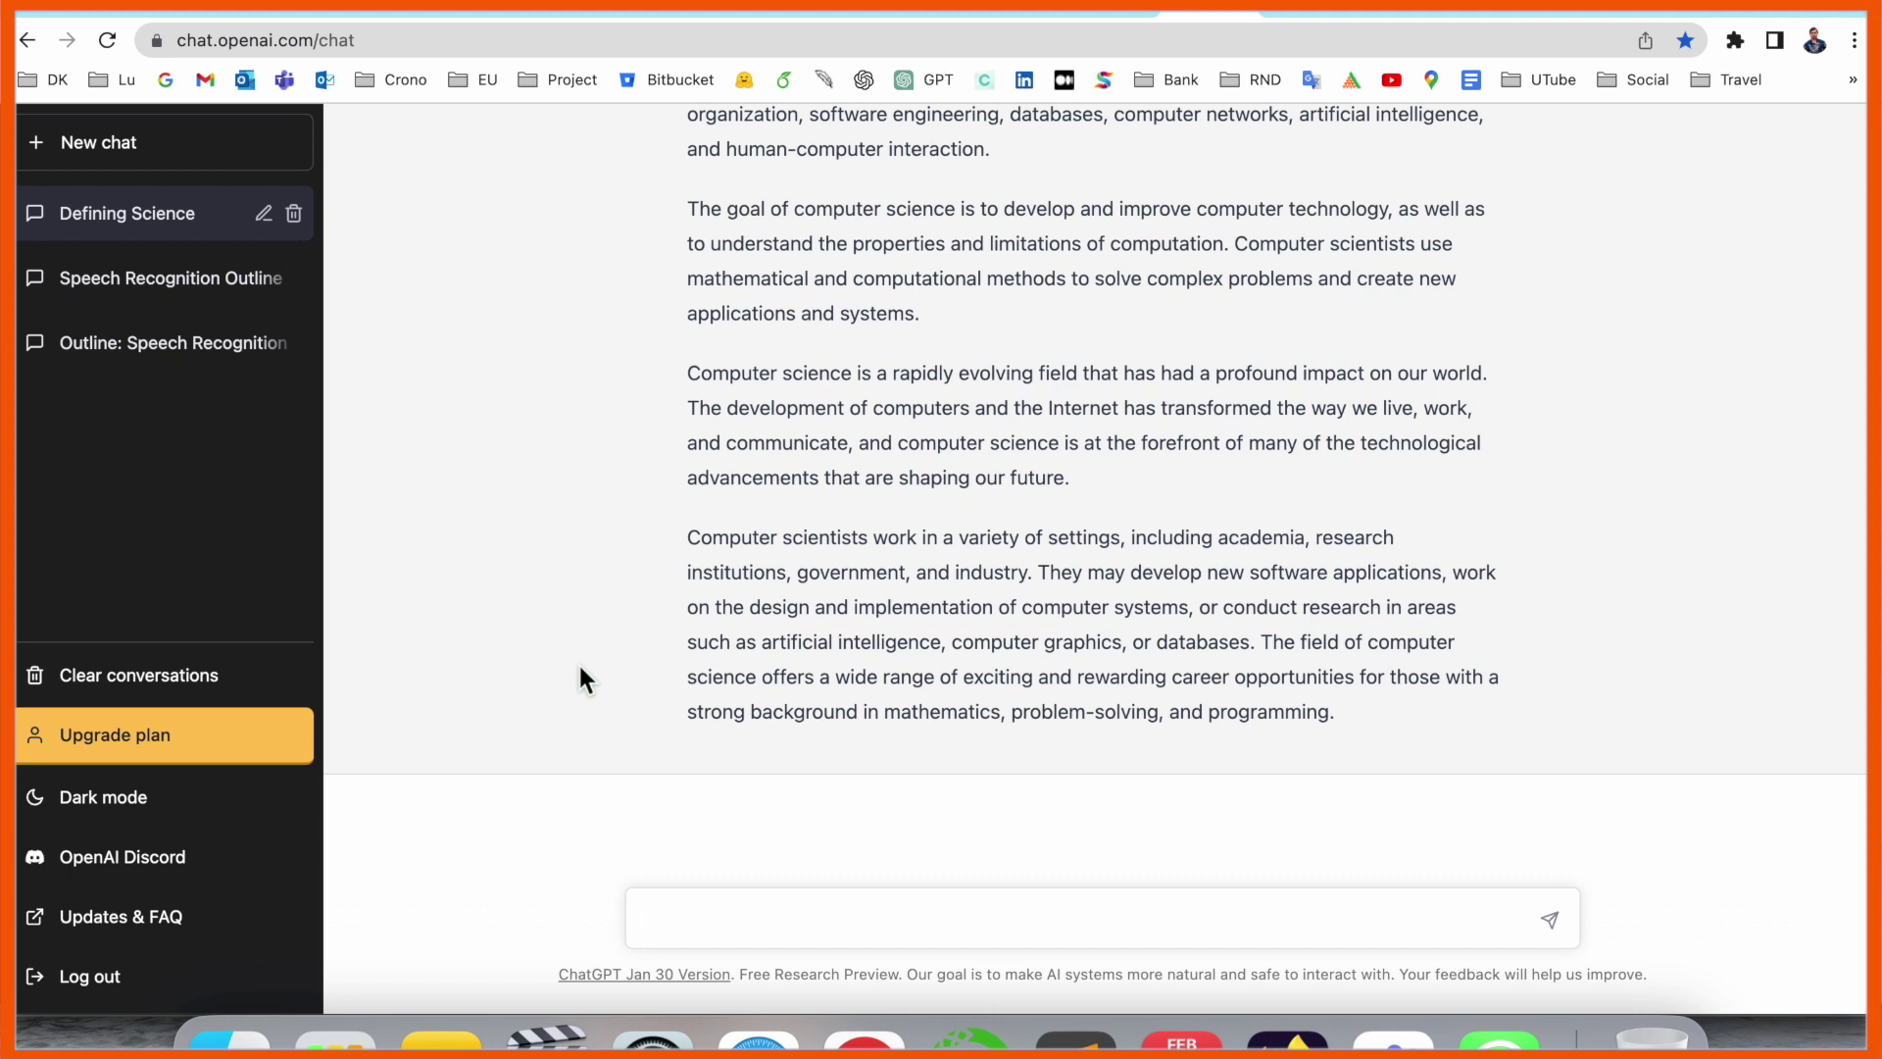
# - Dictate and send 'how to travel New Delhi to Paris', then select text in the answer
pyautogui.press('fn')
pyautogui.press('fn')
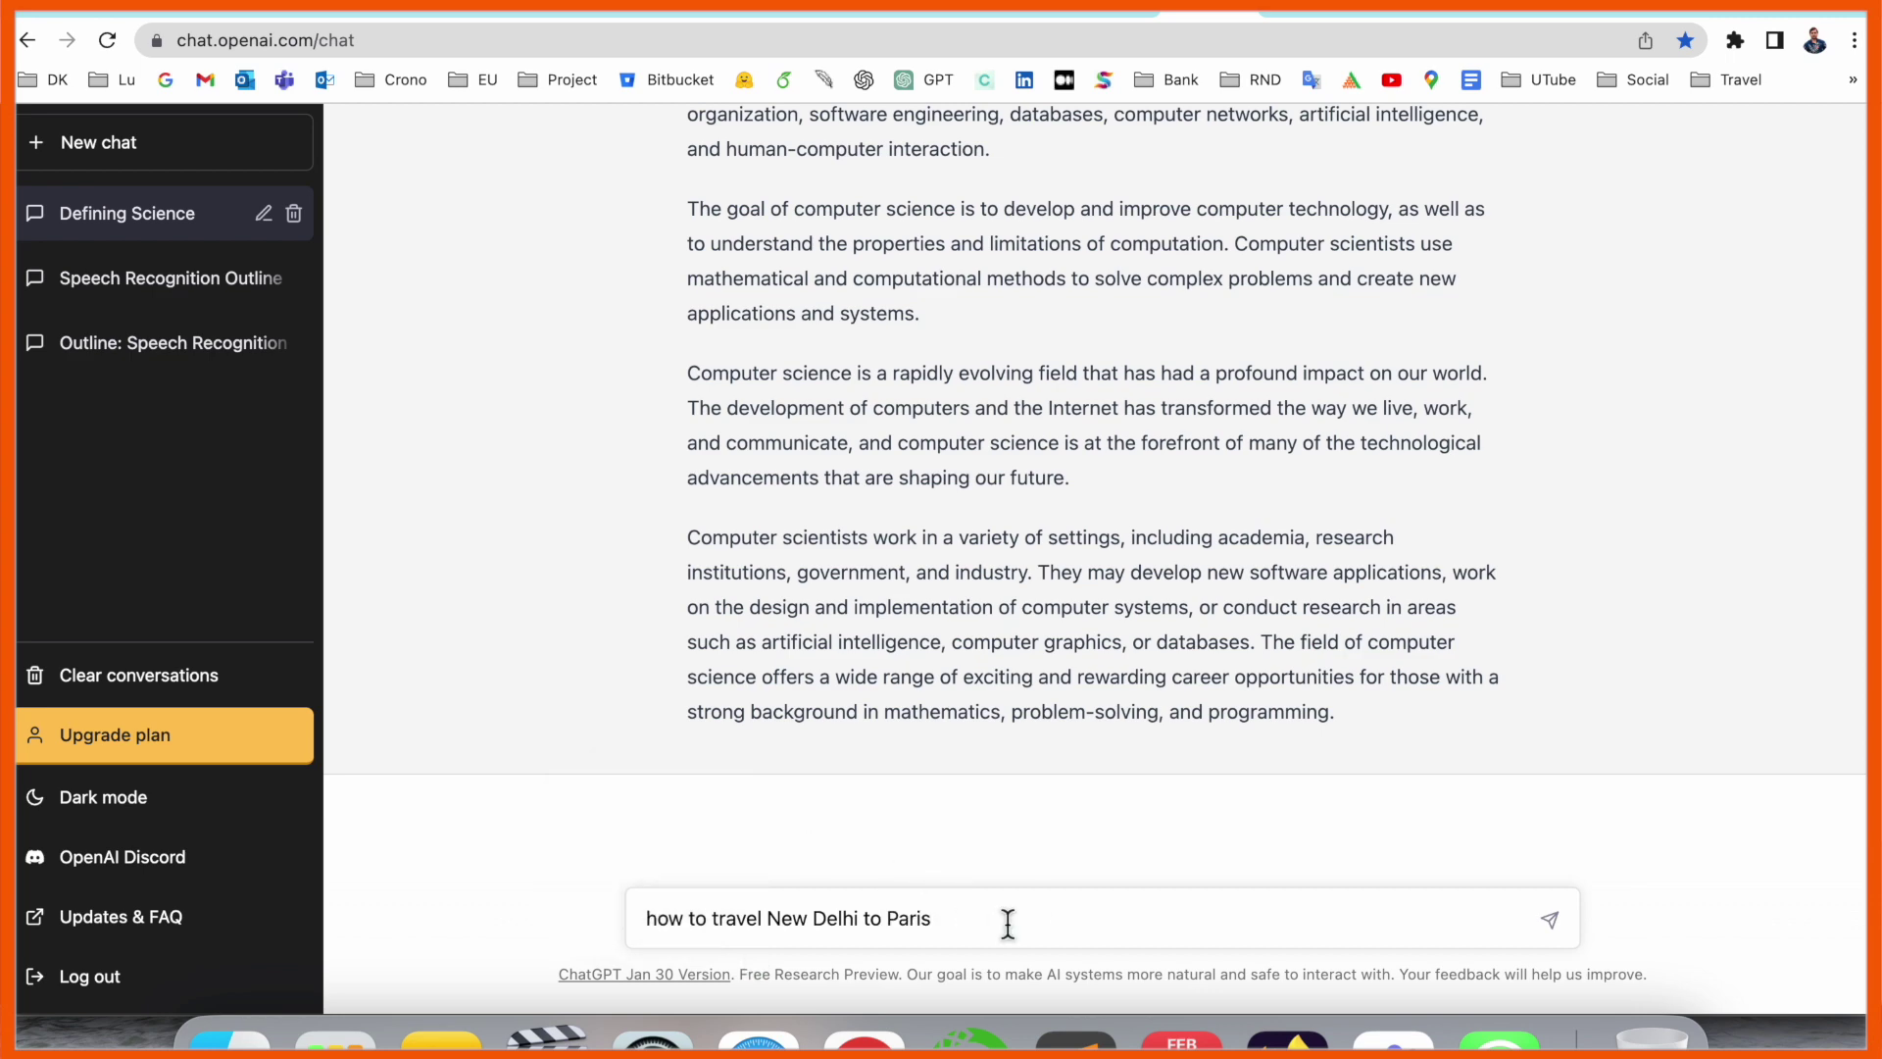
pyautogui.press('Return')
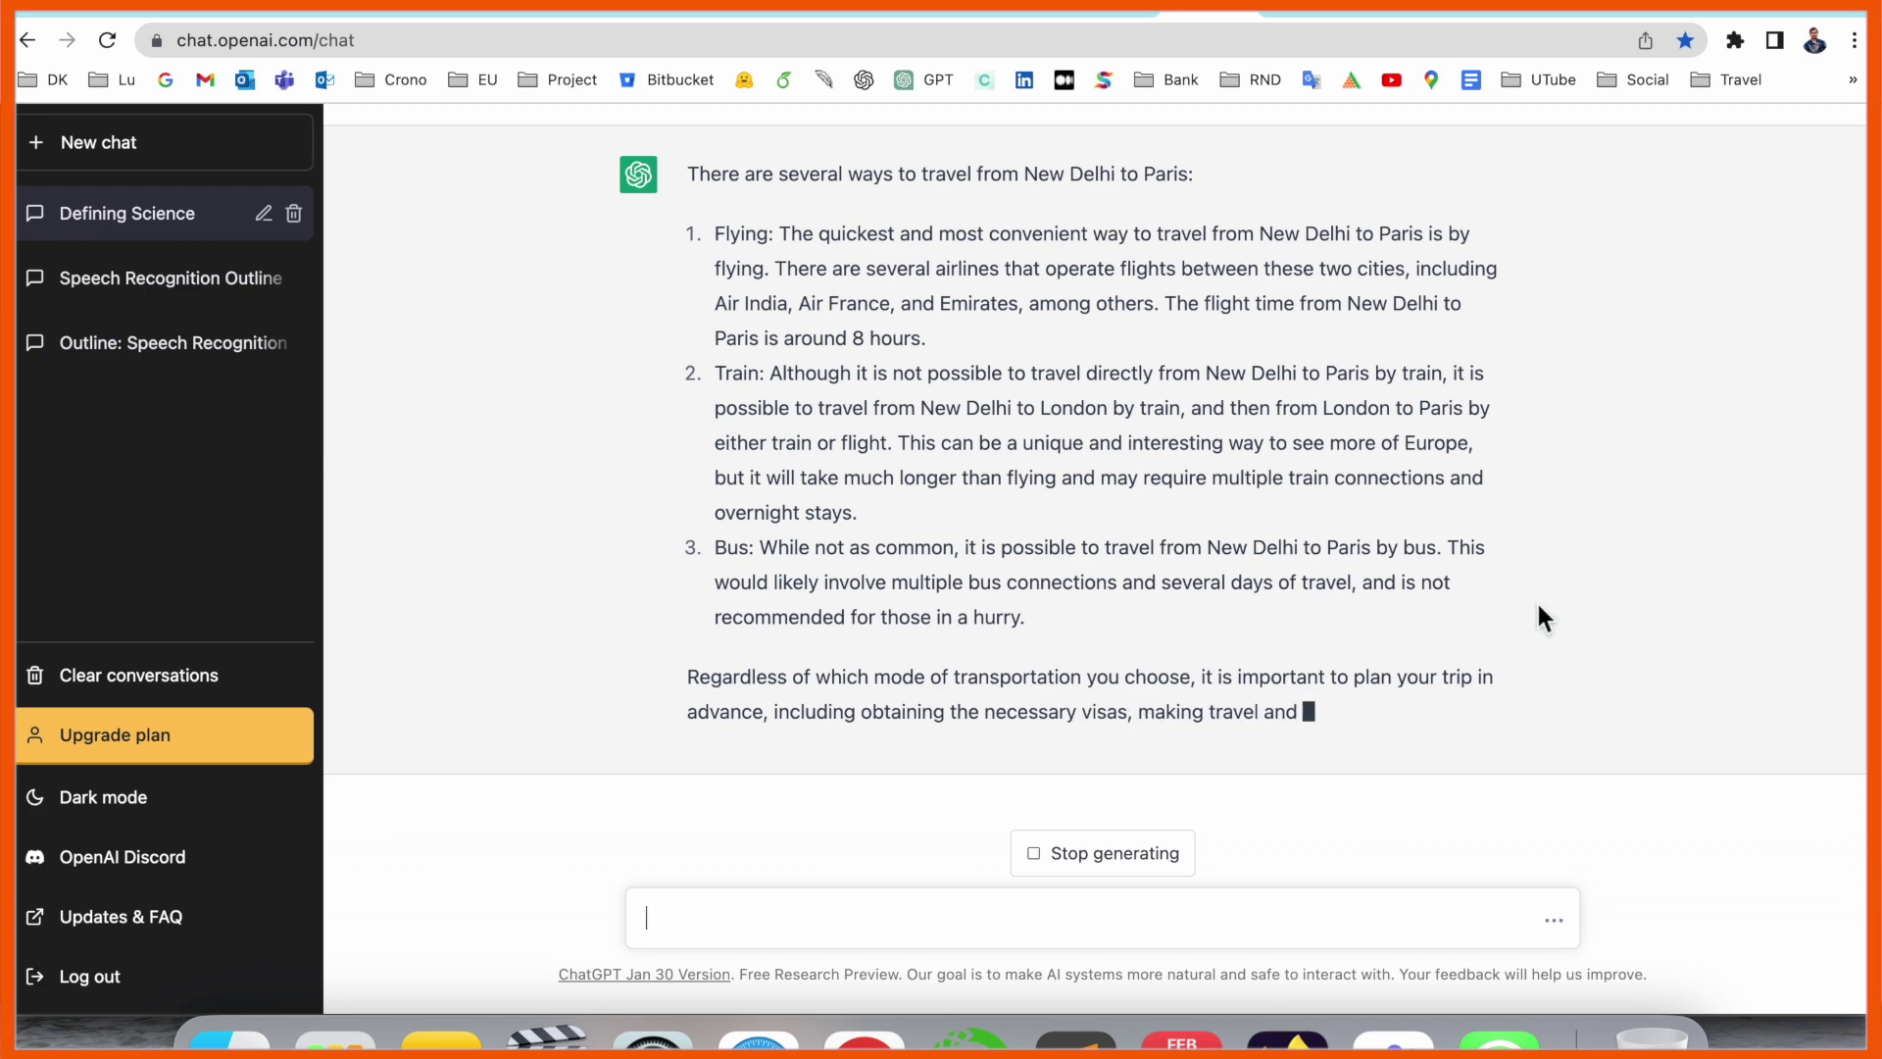
pyautogui.doubleClick(1344, 477)
pyautogui.press('super+c')
# - Send 'Paris top attraction', then type the next question 'how to run python code'
pyautogui.click(788, 924)
pyautogui.press('super+v')
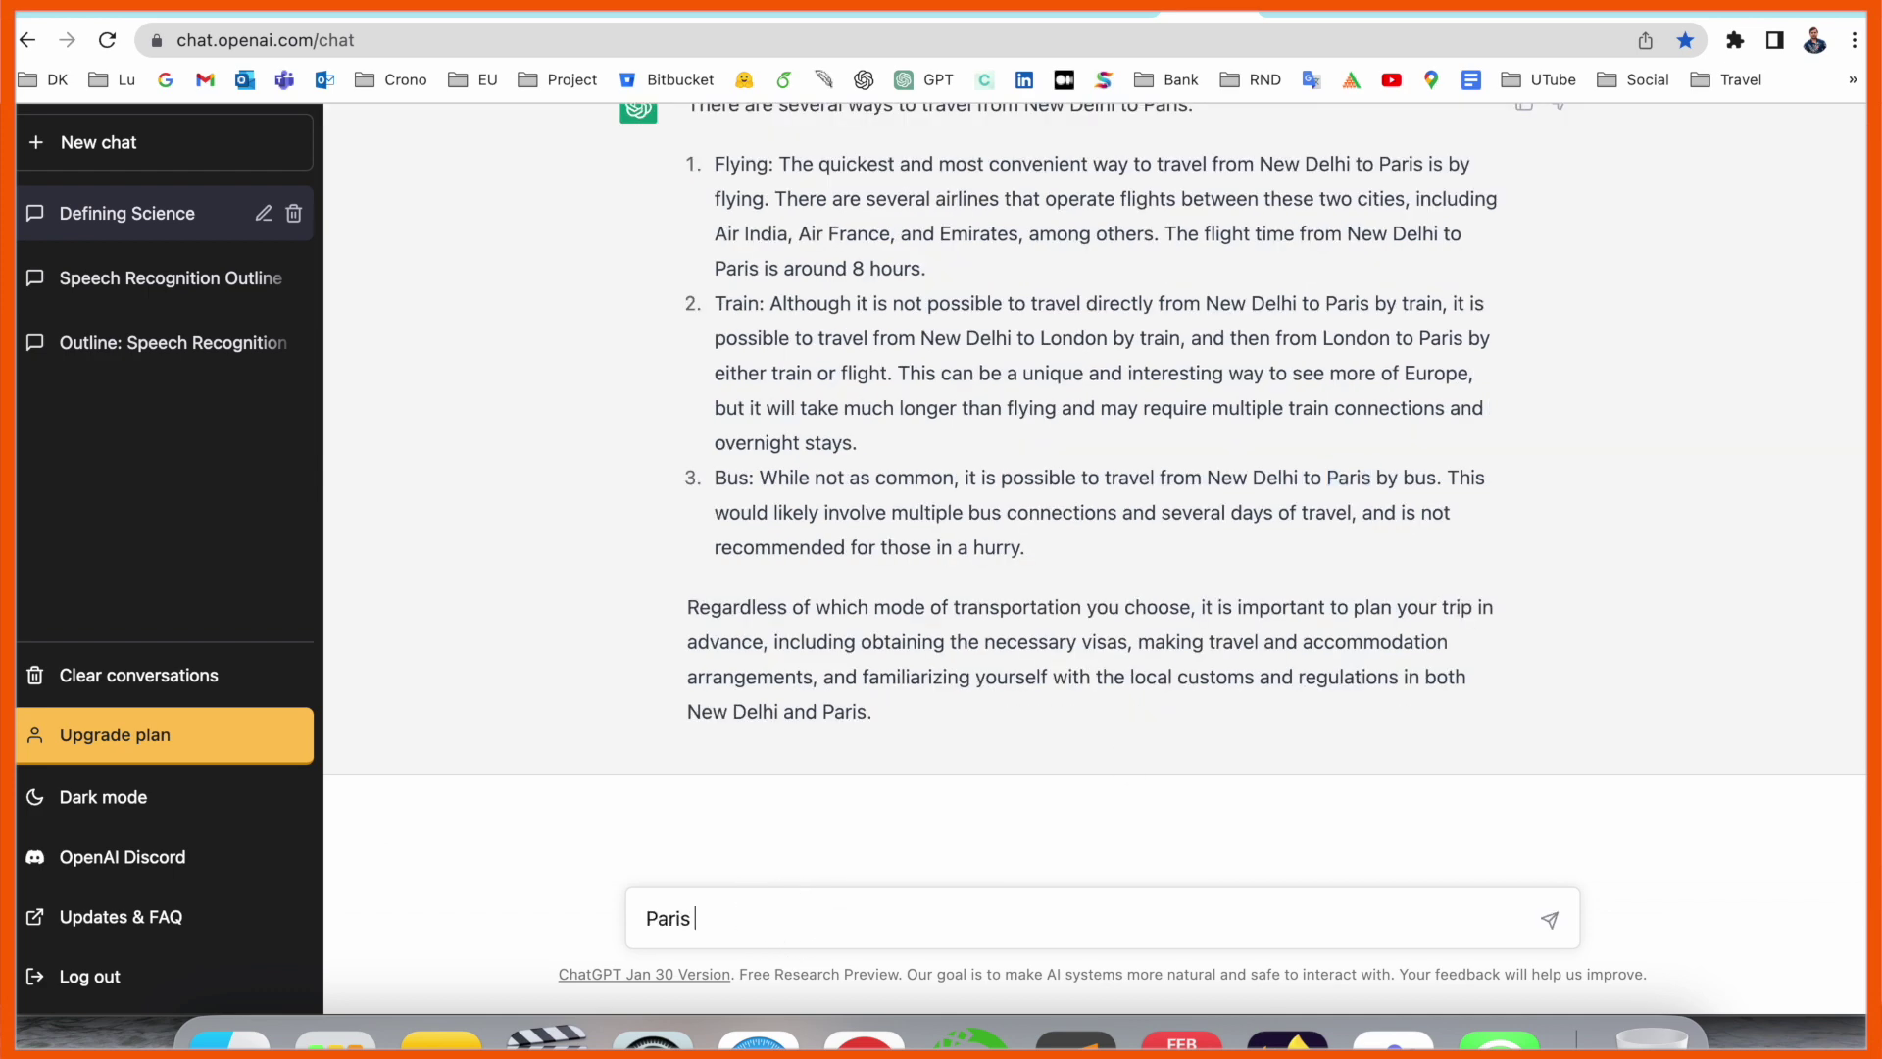
pyautogui.write('top')
pyautogui.press('F5')
pyautogui.write('attraction')
pyautogui.press('Return')
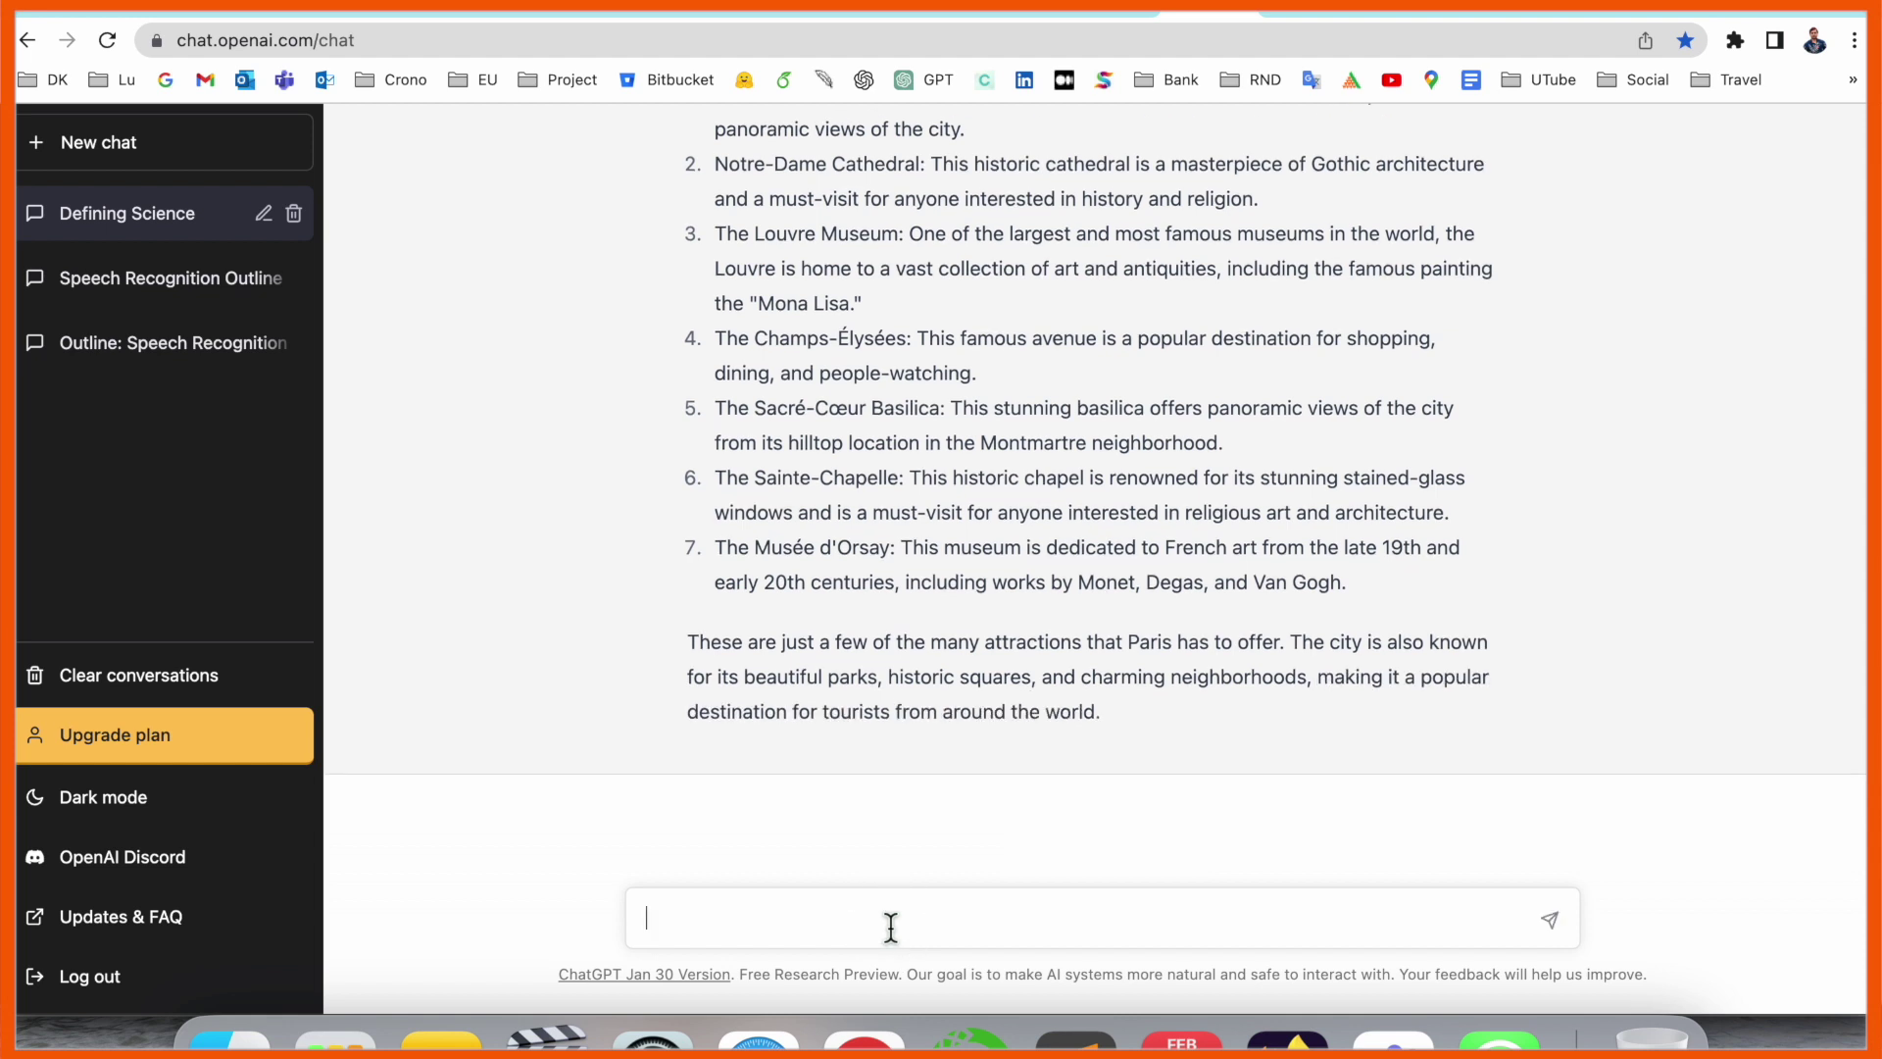
pyautogui.write('how to run python code')
# - Send 'how to run python code' to get the interpreter, script and IDE methods
pyautogui.press('Return')
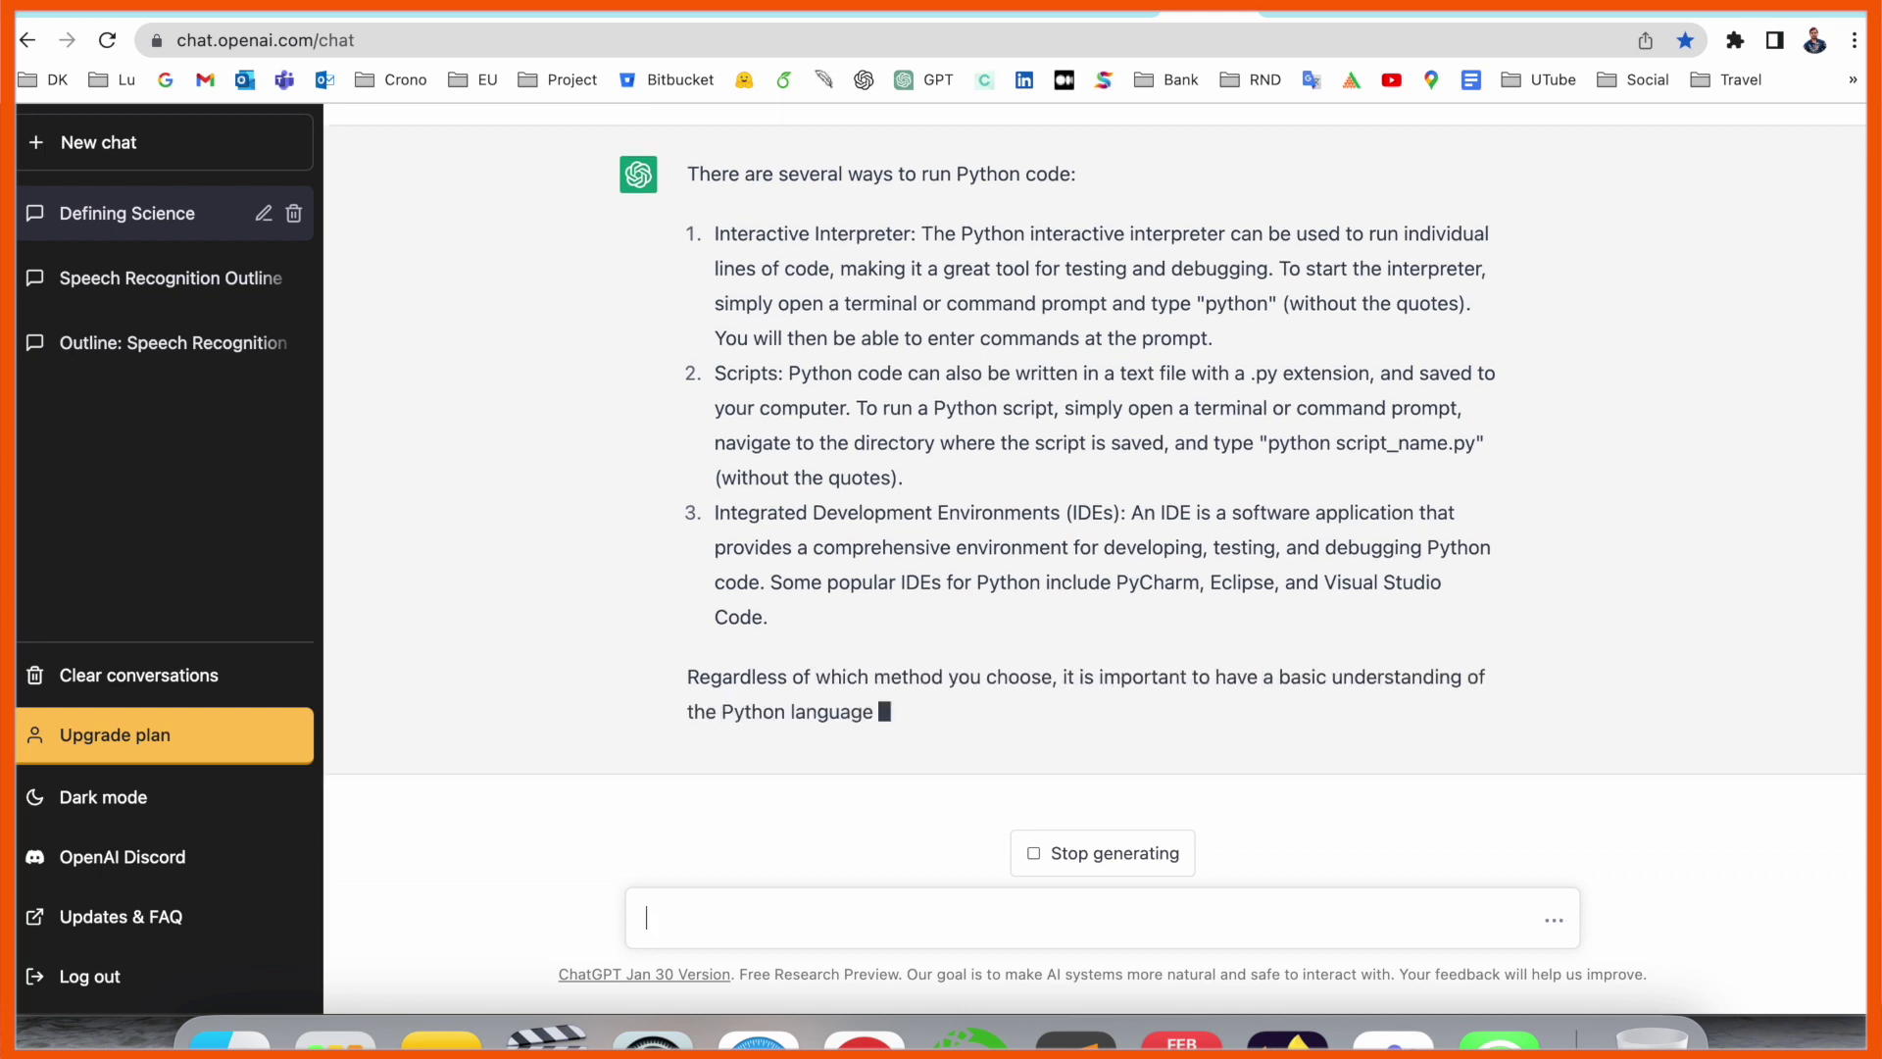
# - Send 'how to make add 2 number code' to get a Python addition example
pyautogui.write('how ')
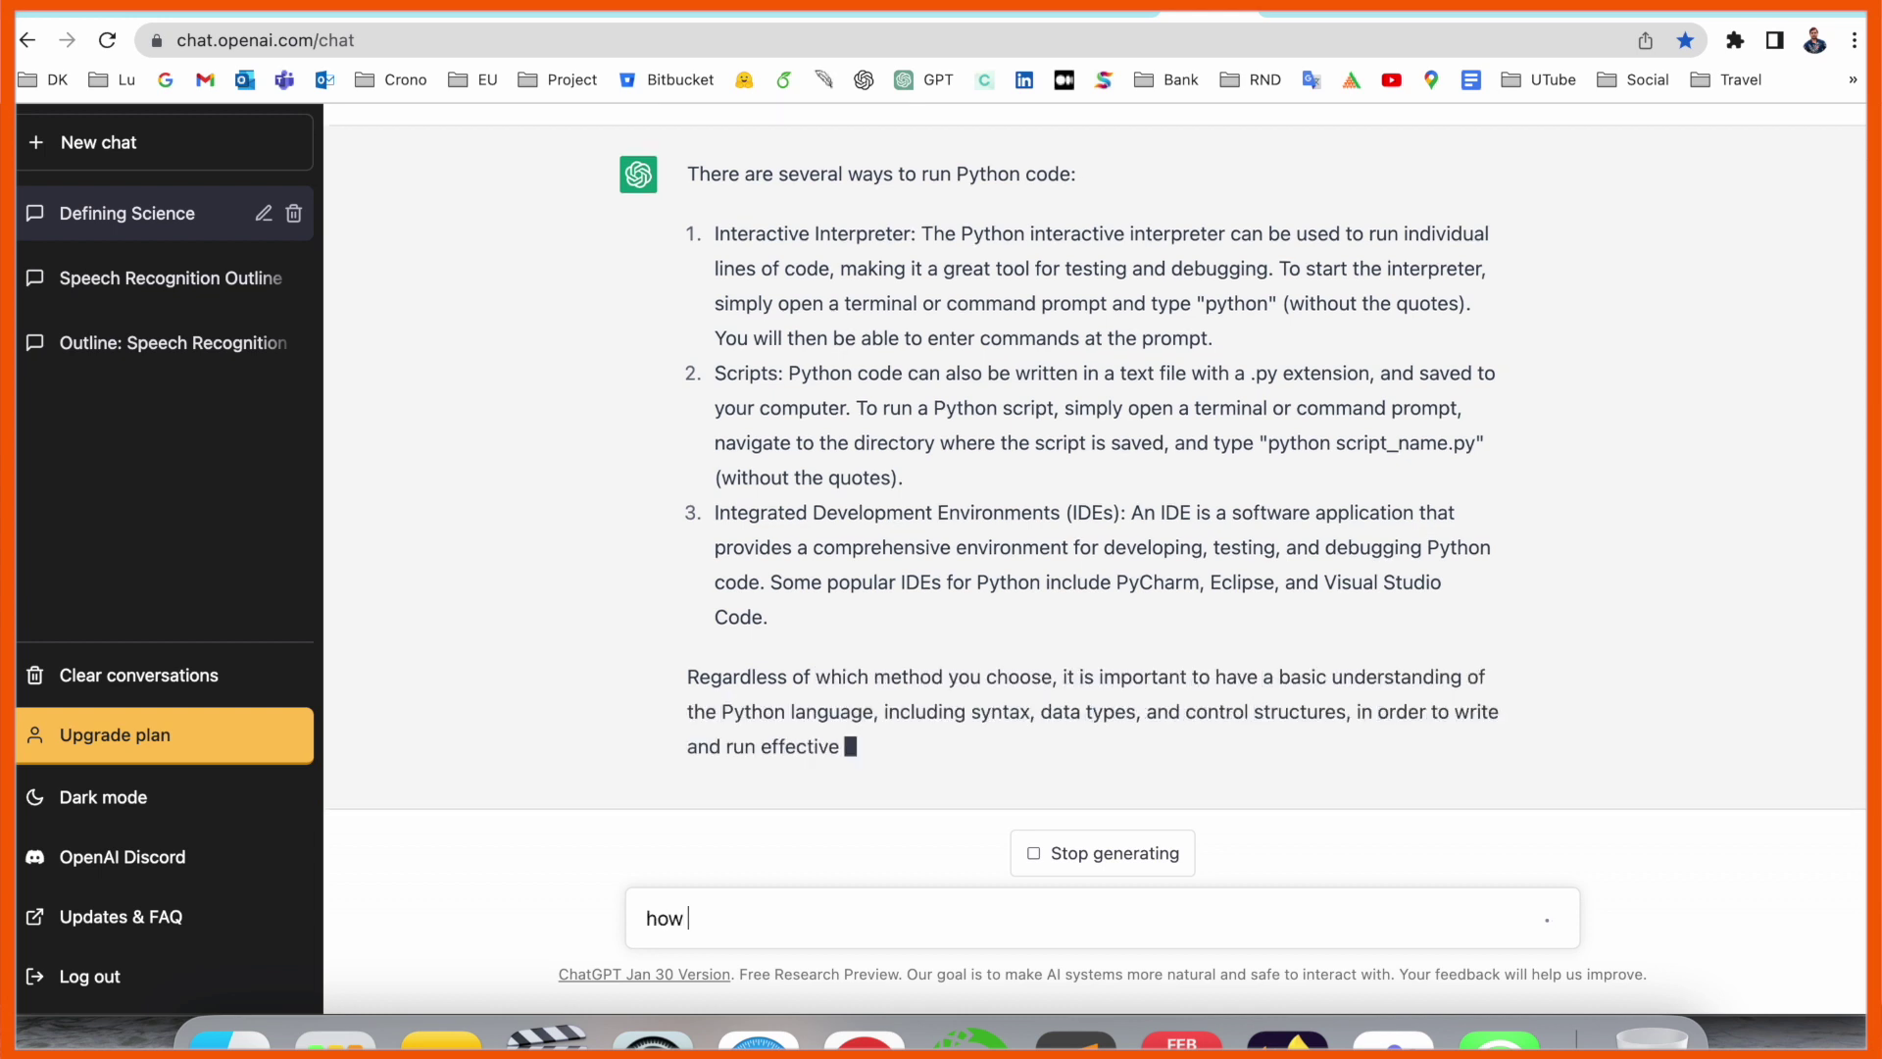
pyautogui.write('to make add')
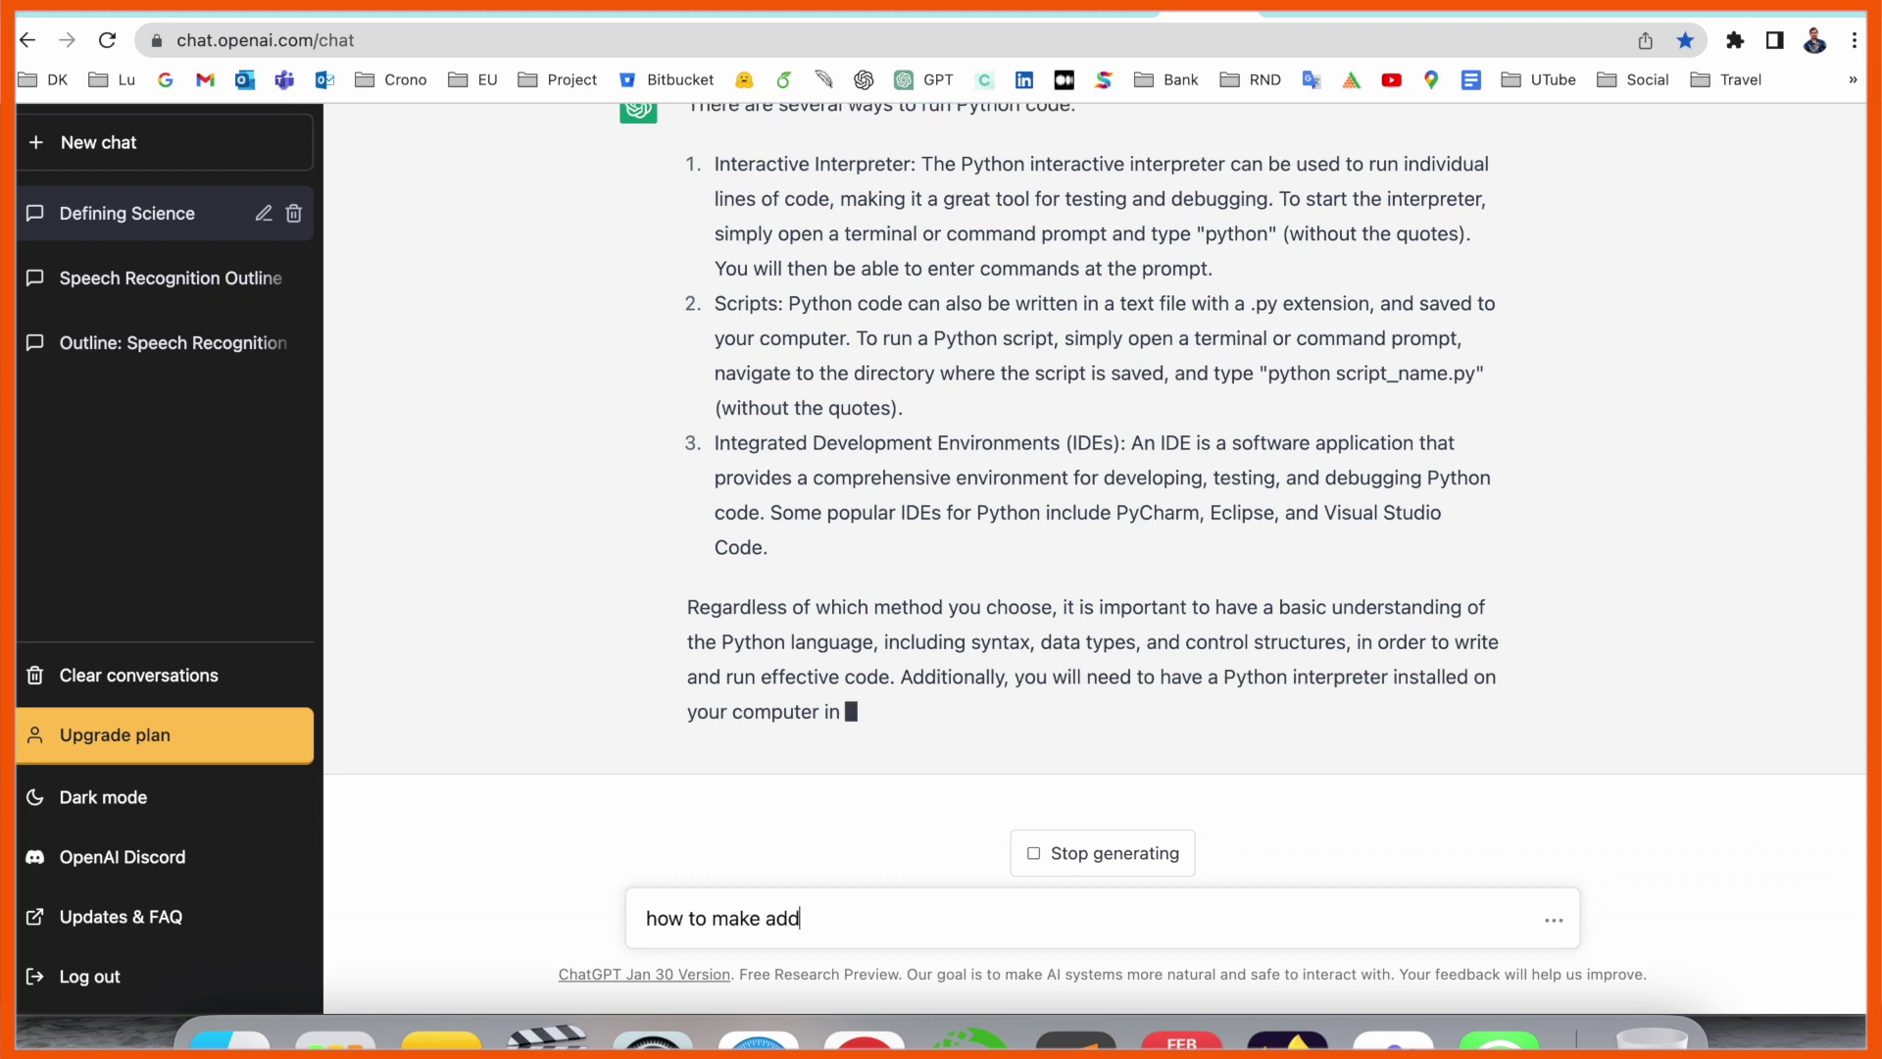
pyautogui.write(' 2 number code in python')
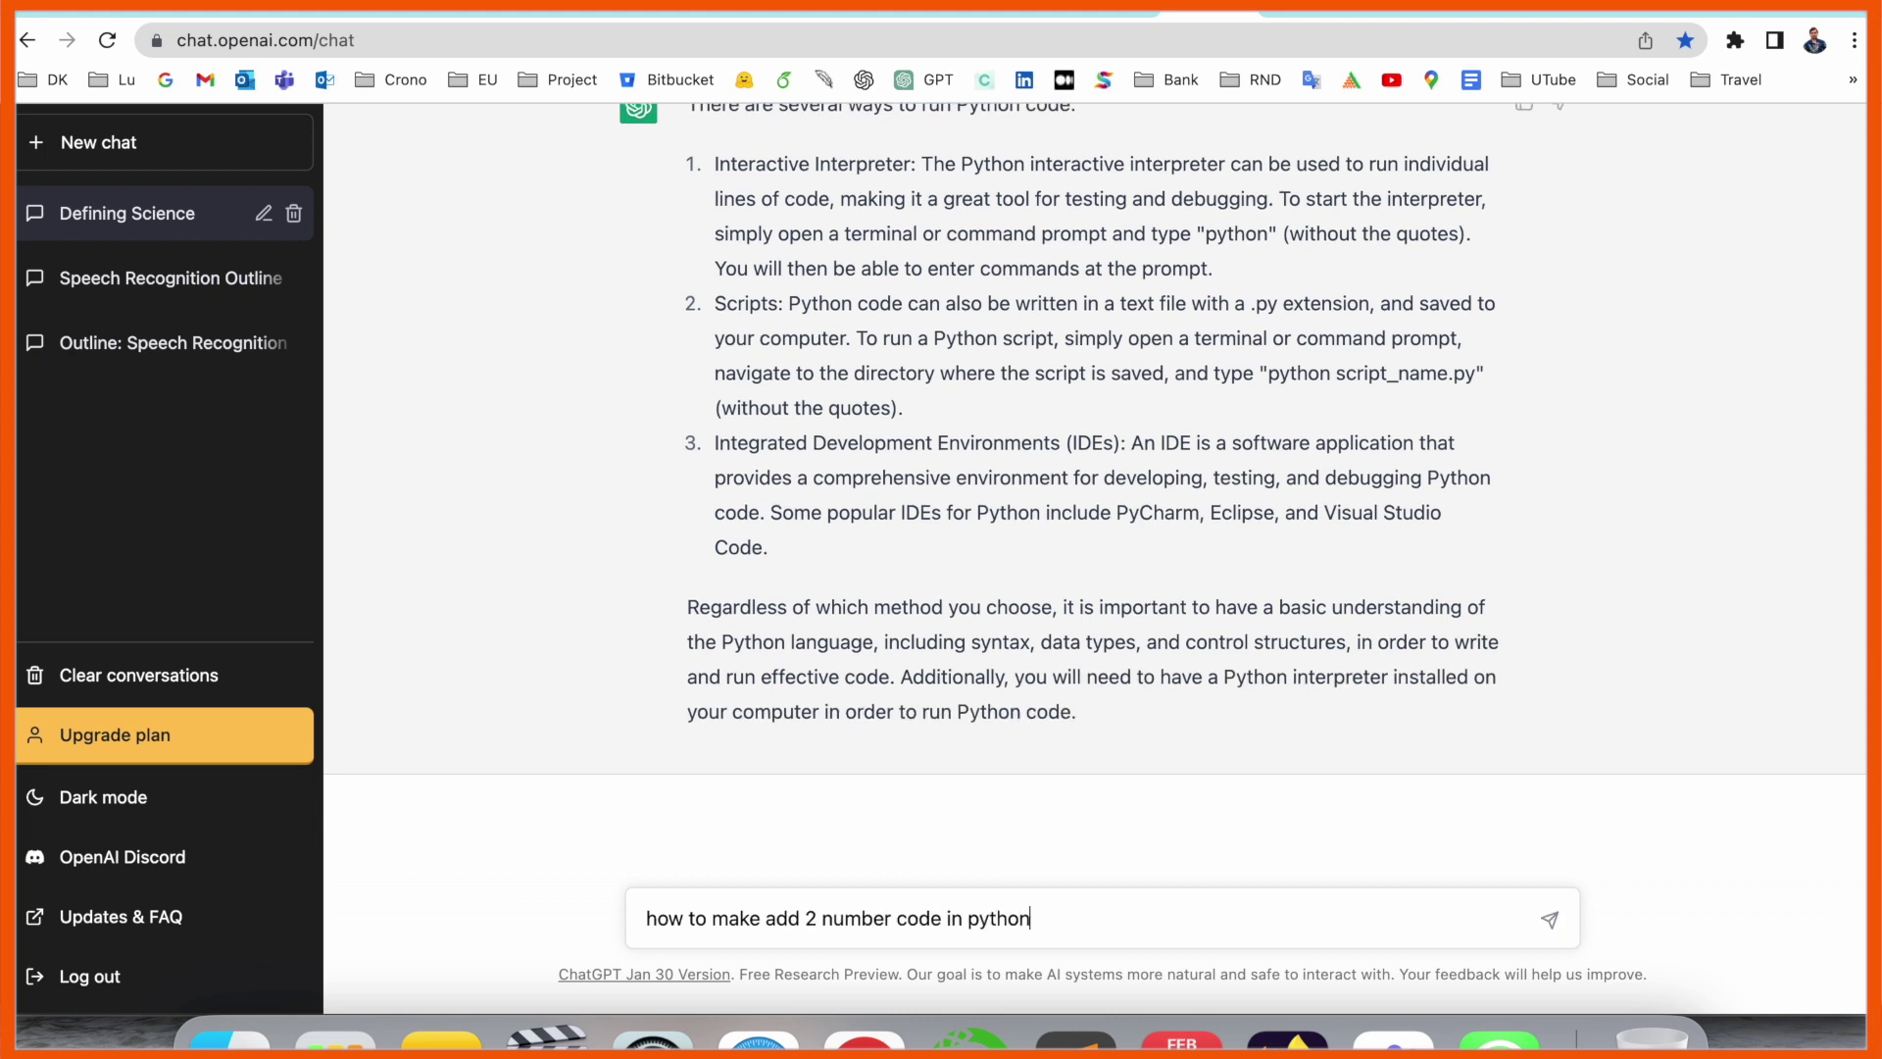
pyautogui.press('Return')
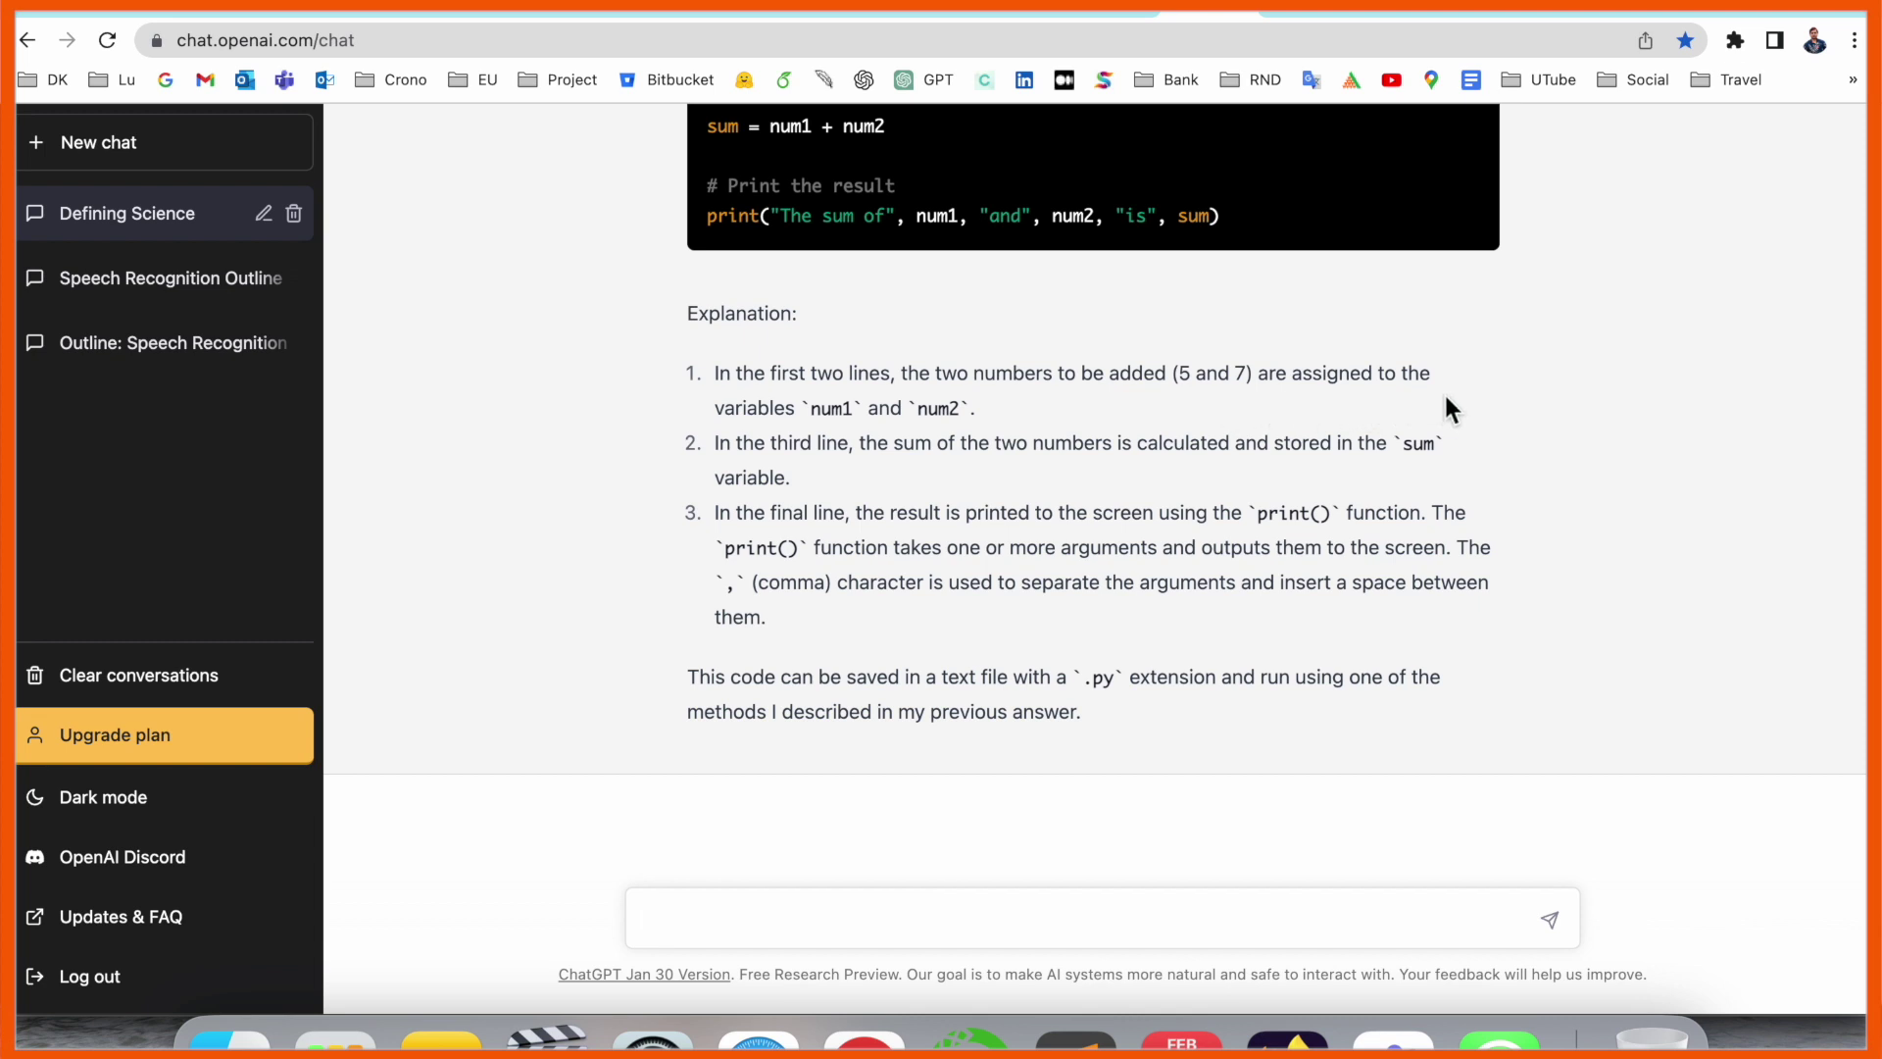
pyautogui.moveTo(816, 419); pyautogui.dragTo(1022, 414)
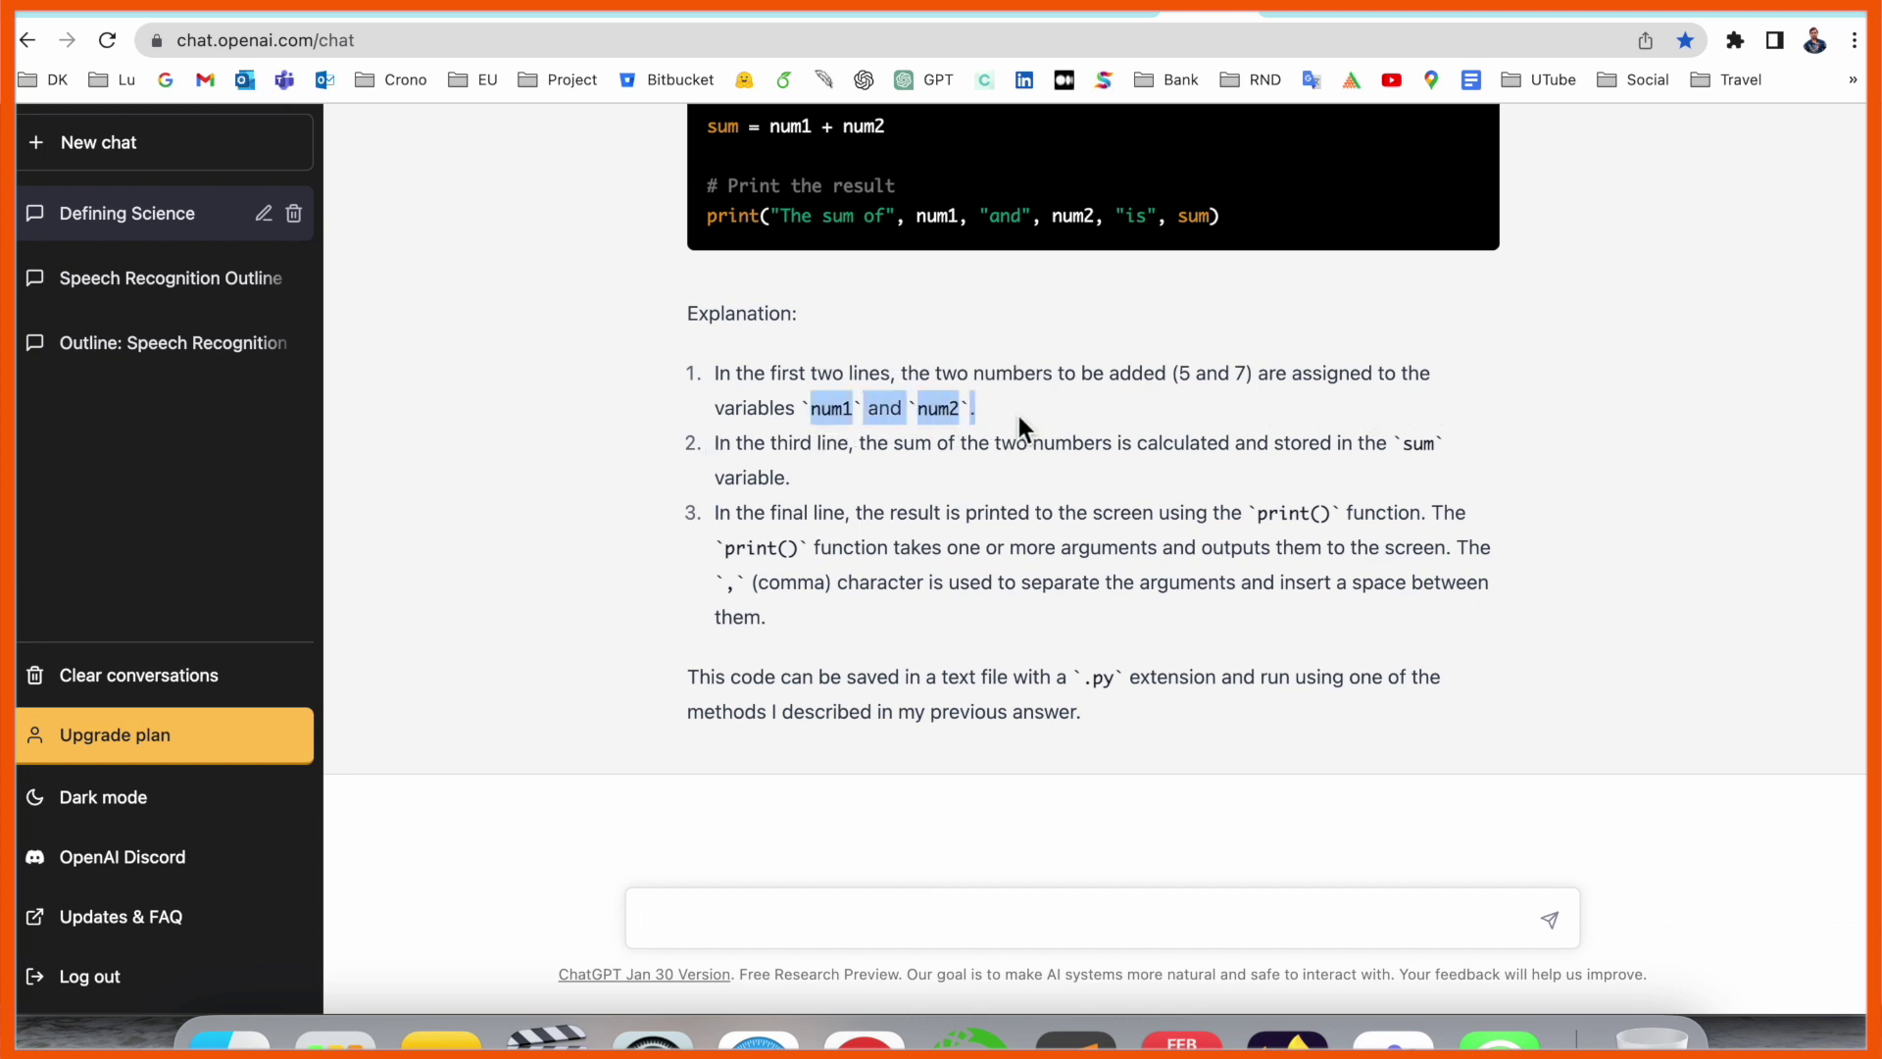
pyautogui.scroll(3, 1019, 416)
pyautogui.doubleClick(737, 227)
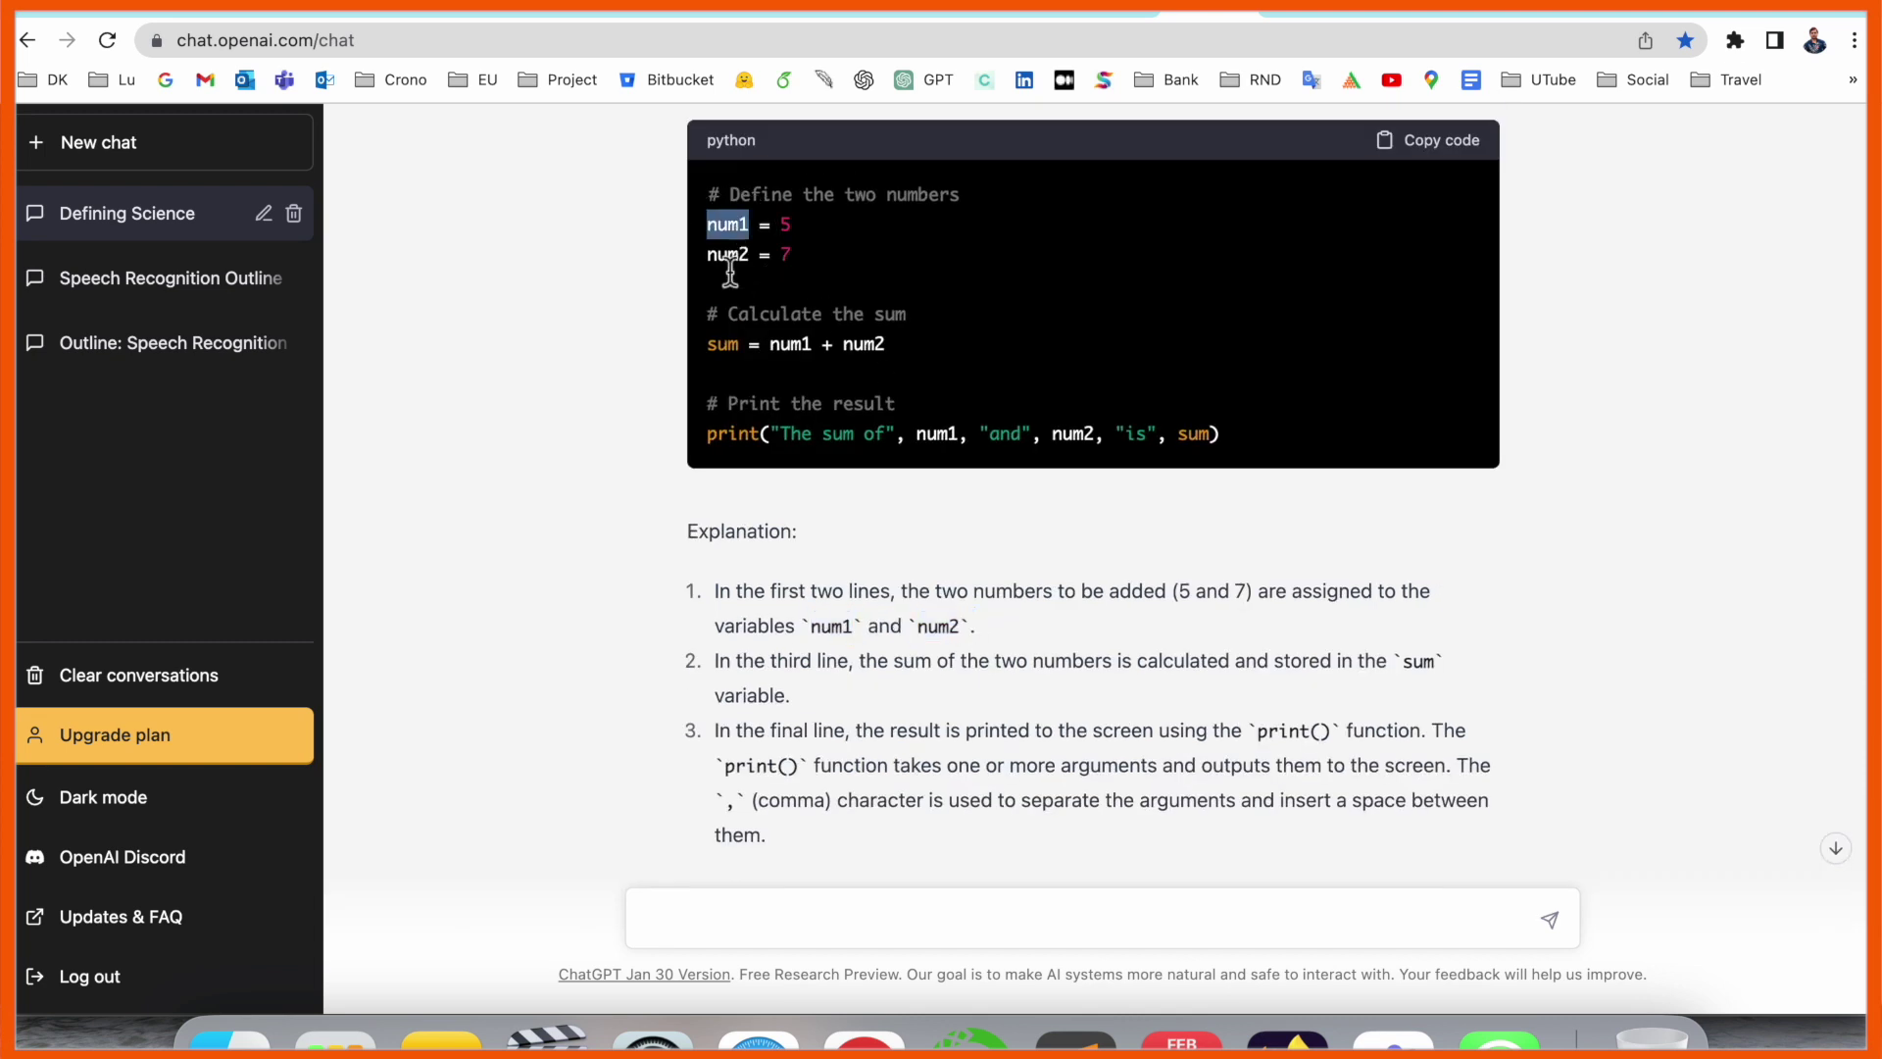
pyautogui.doubleClick(735, 256)
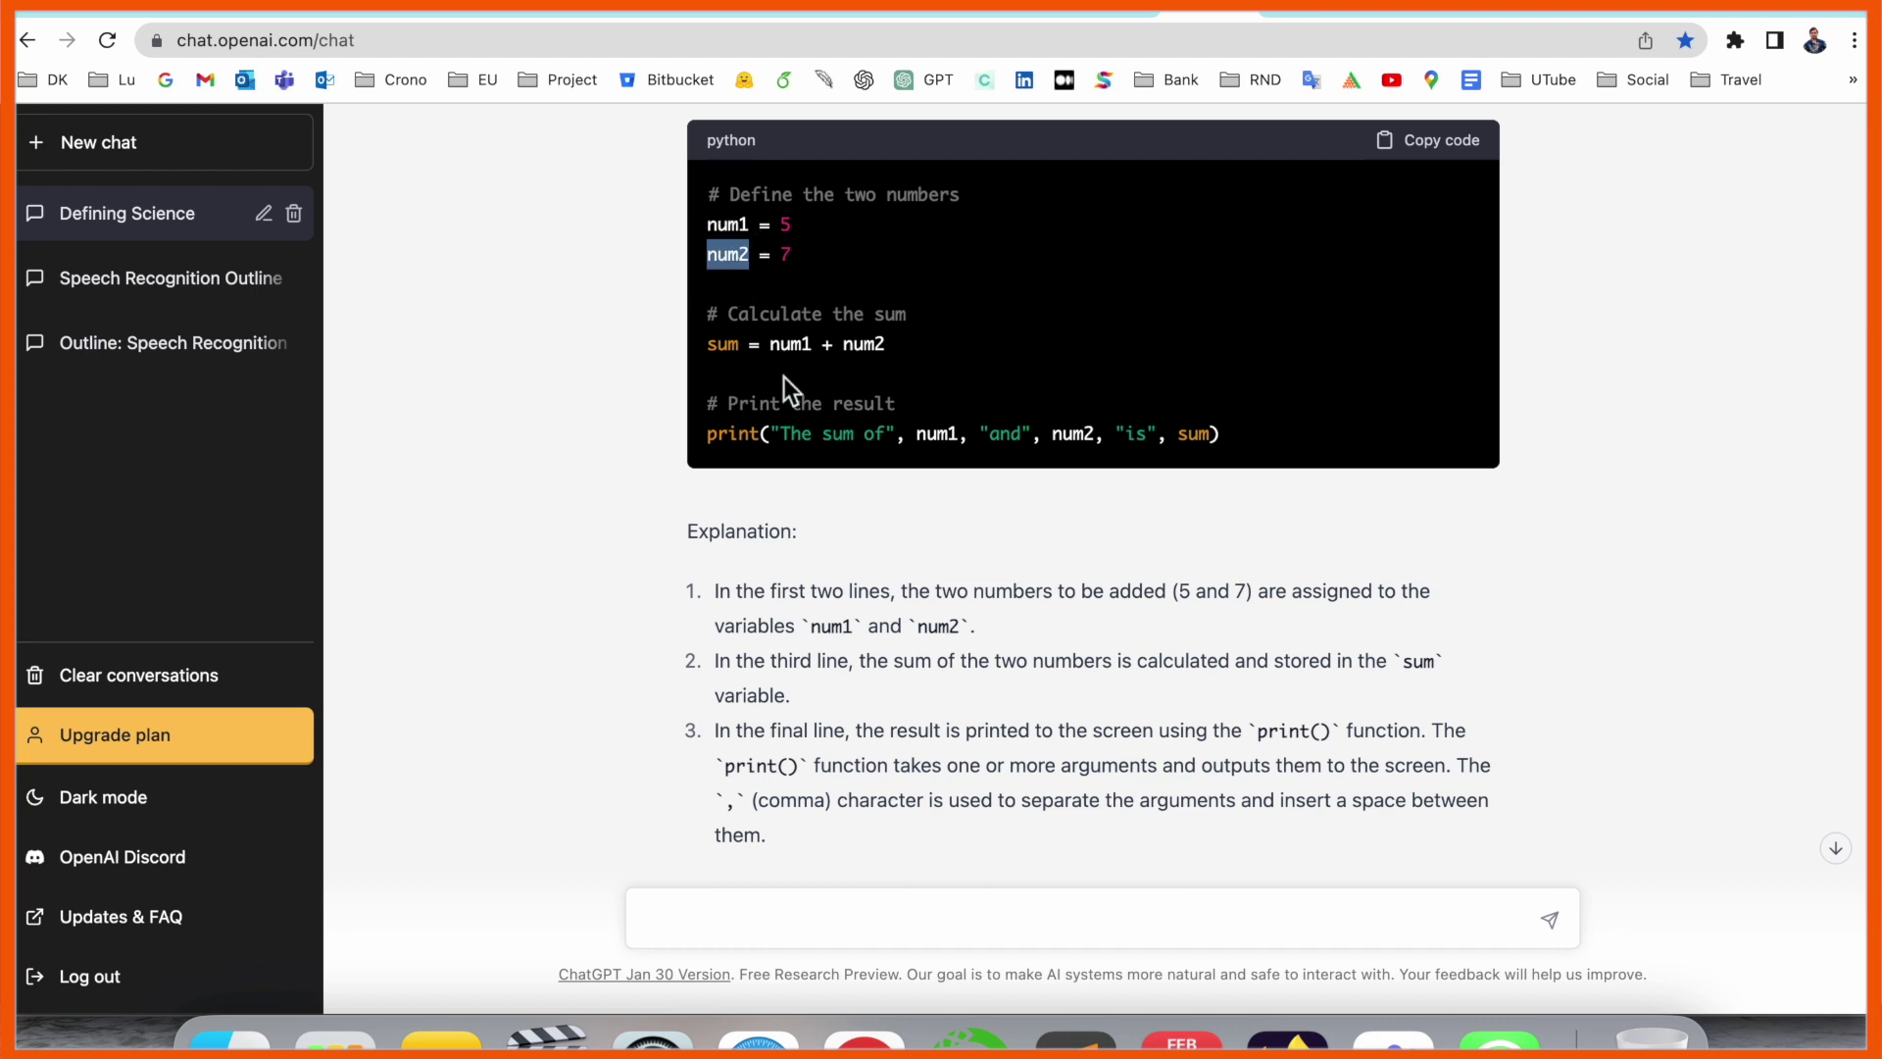
pyautogui.click(785, 228)
pyautogui.scroll(-3, 849, 375)
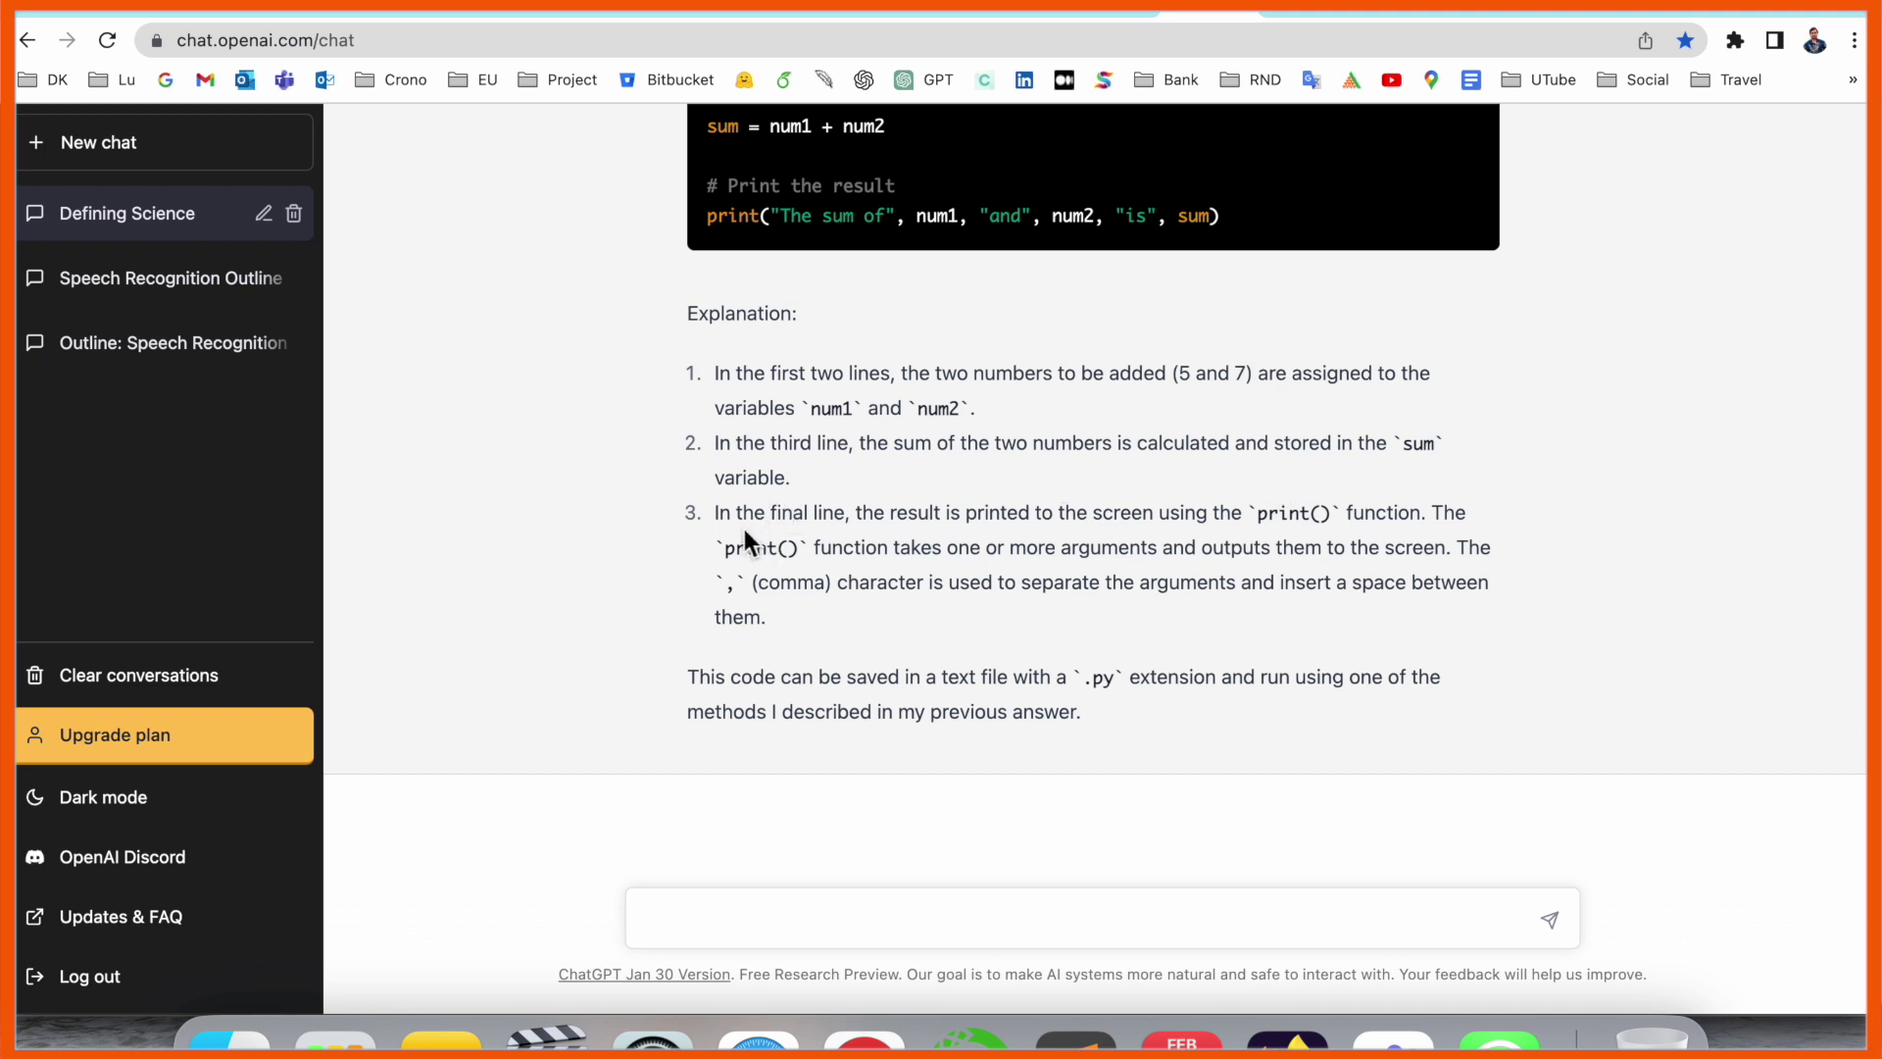
pyautogui.moveTo(744, 529); pyautogui.dragTo(1397, 588)
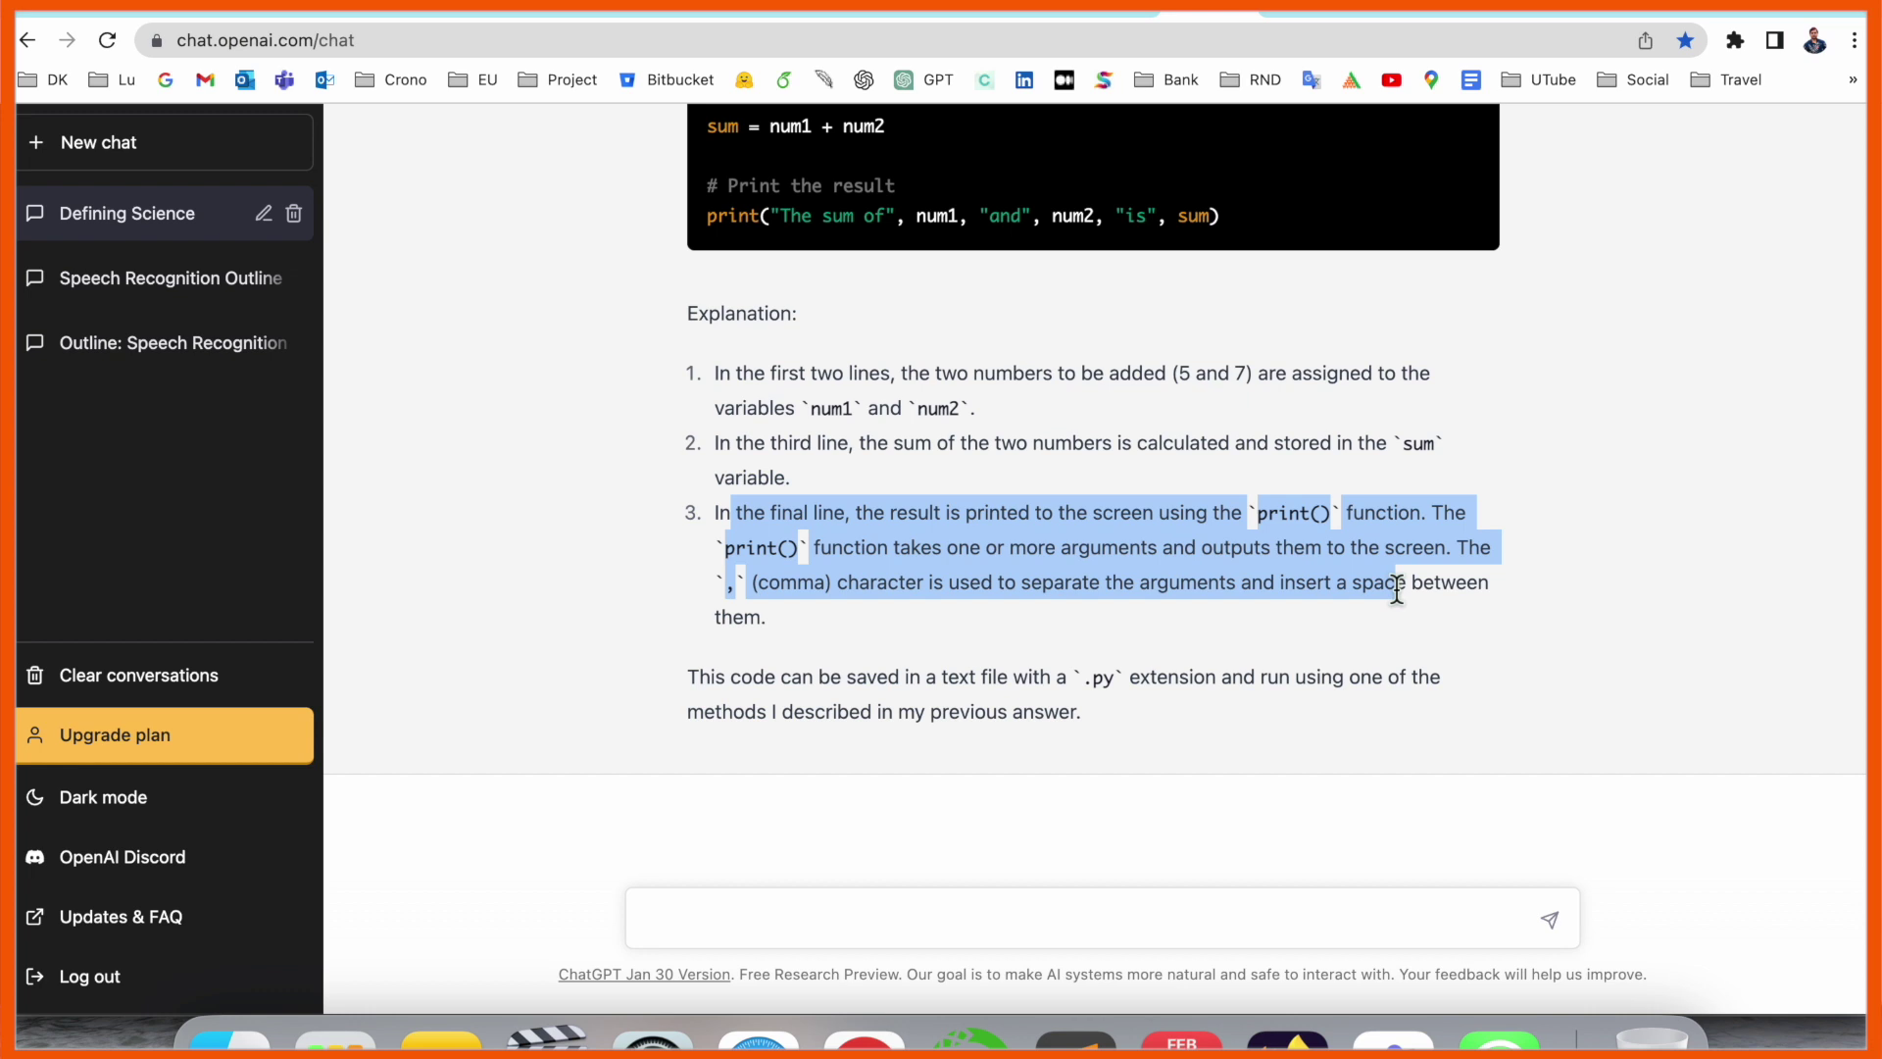
pyautogui.scroll(3, 1397, 588)
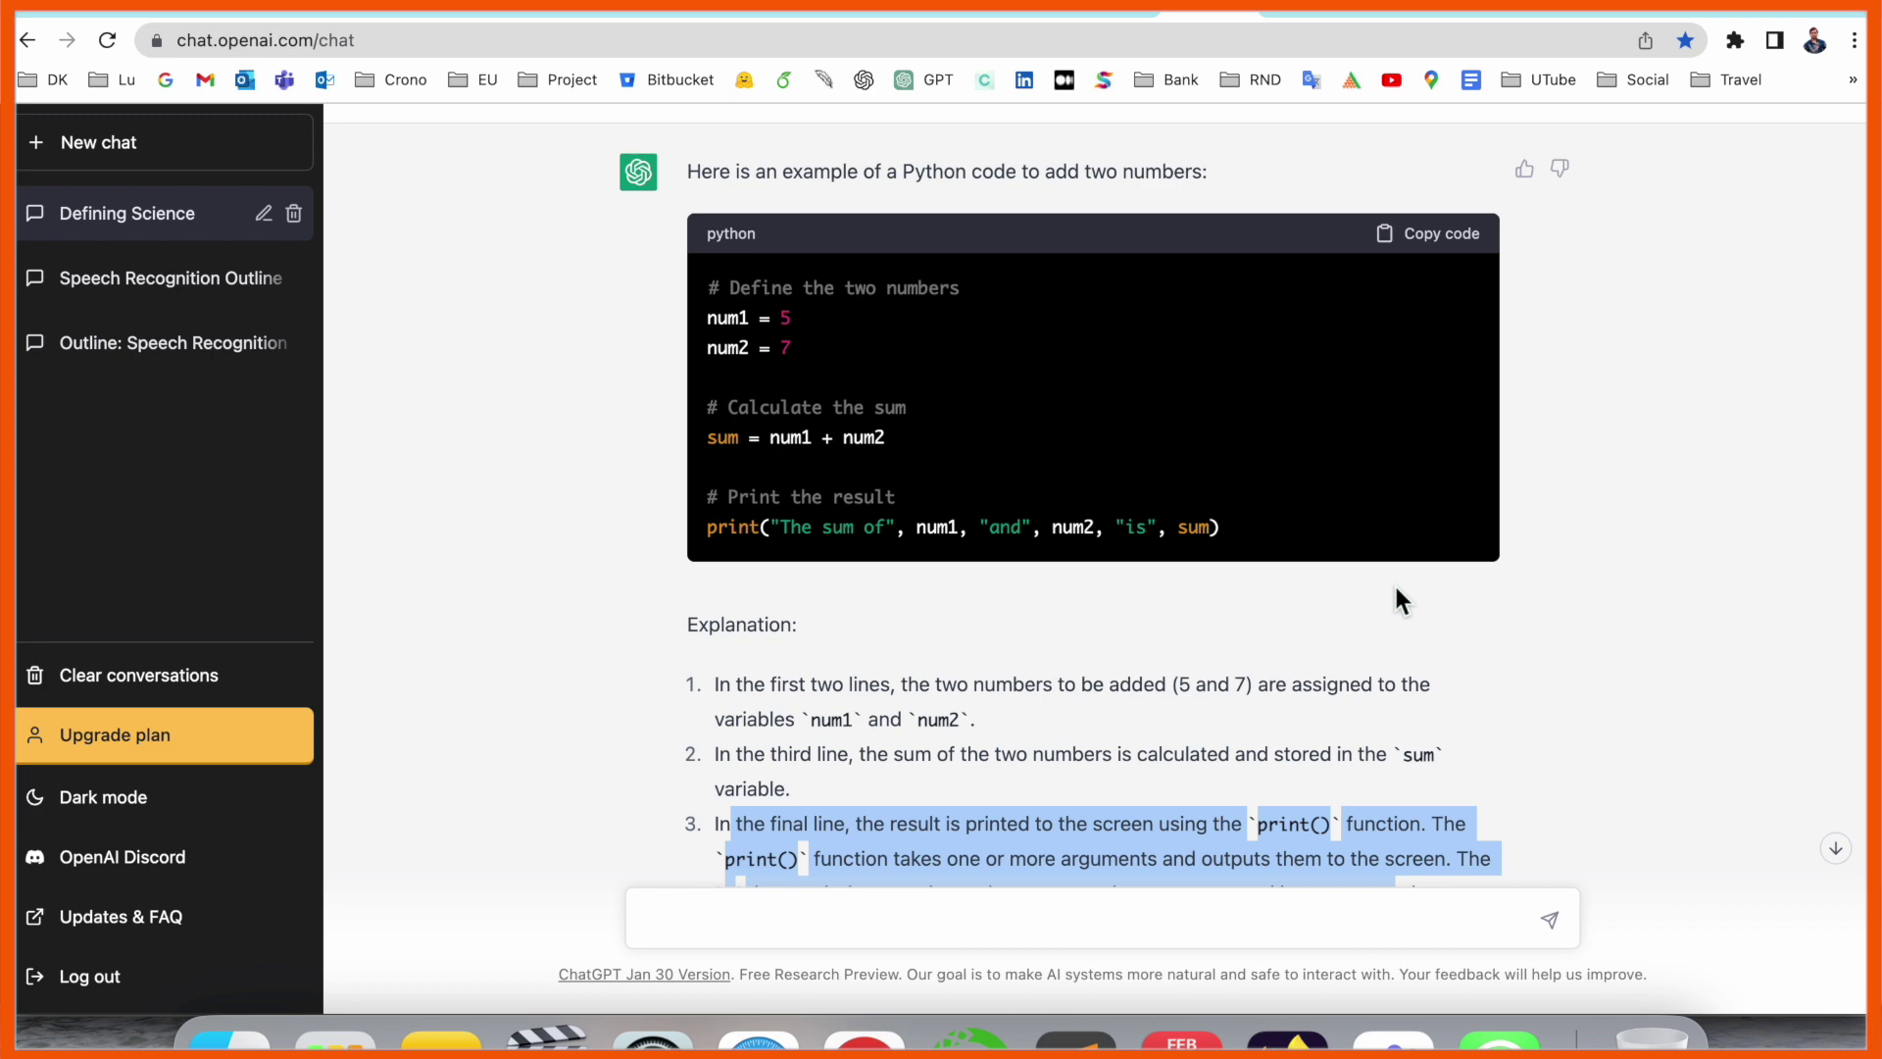
pyautogui.scroll(-3, 1394, 583)
pyautogui.scroll(-6, 1394, 582)
pyautogui.scroll(10, 1394, 582)
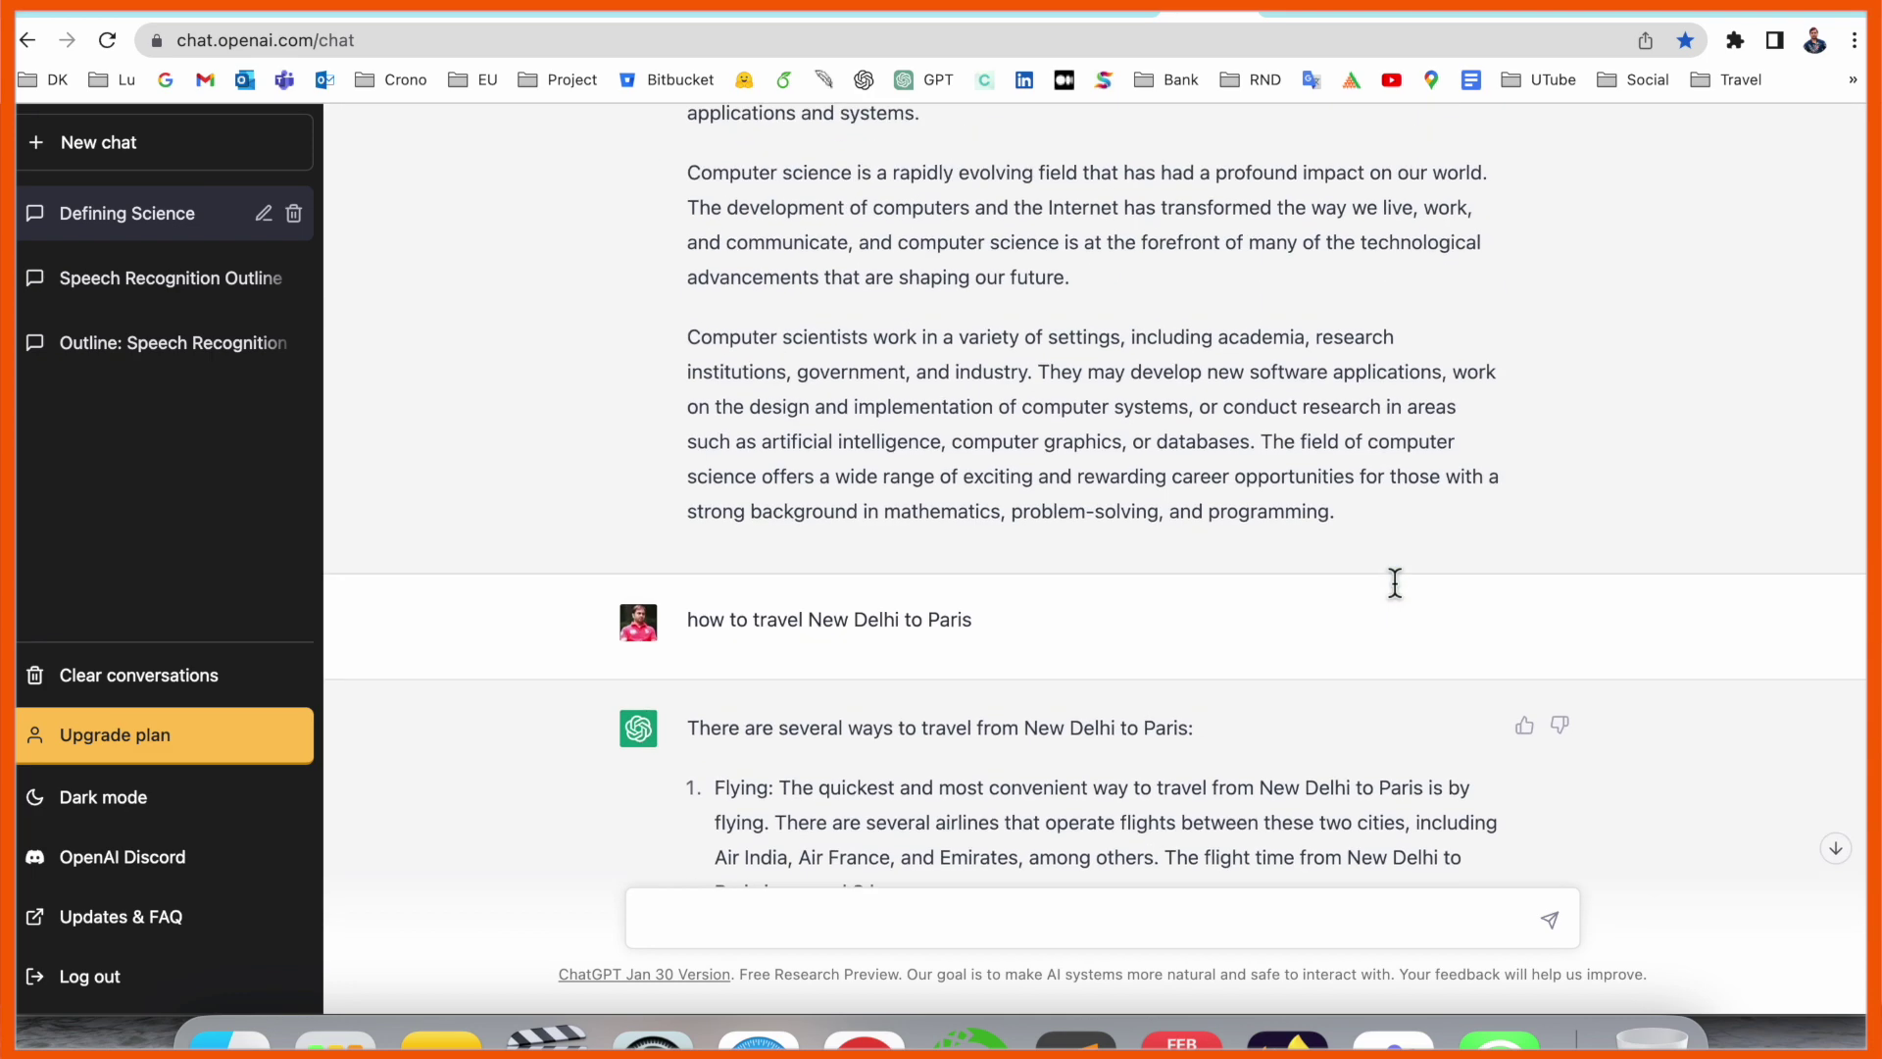
pyautogui.scroll(-6, 1392, 583)
pyautogui.scroll(-2, 1391, 582)
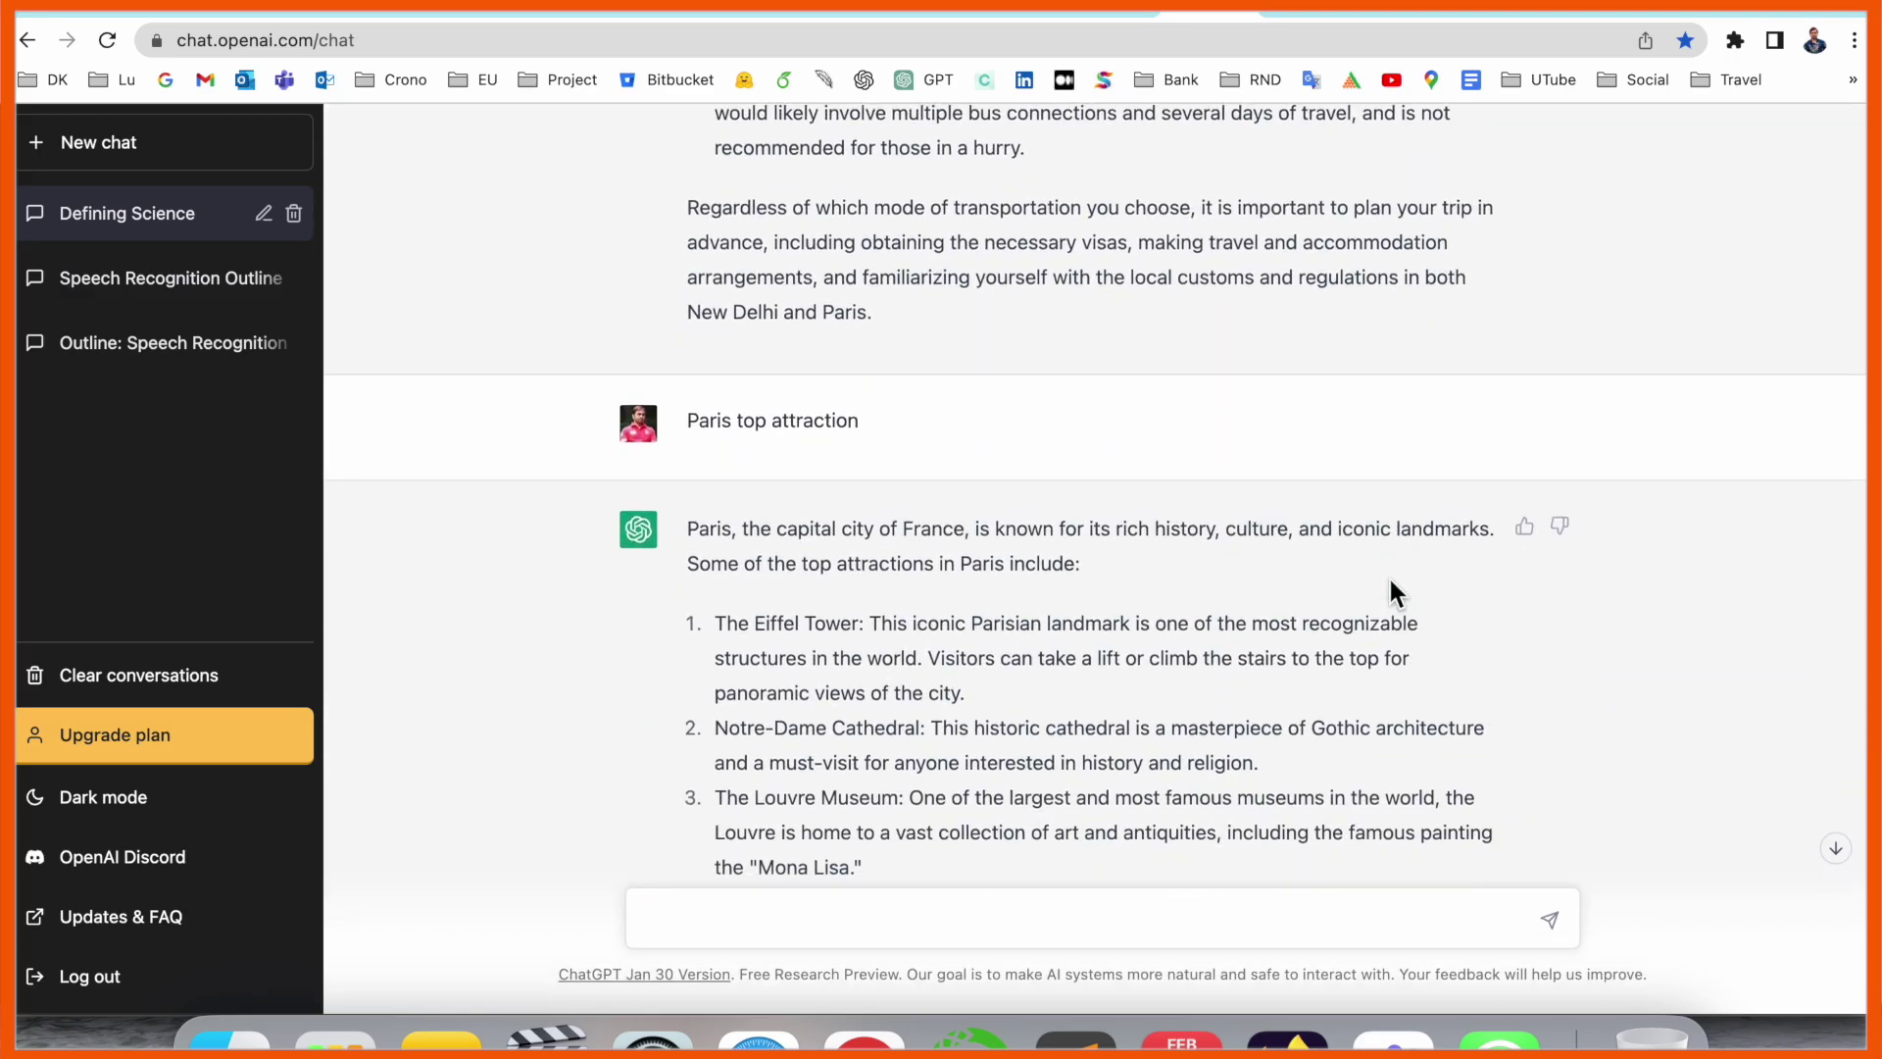